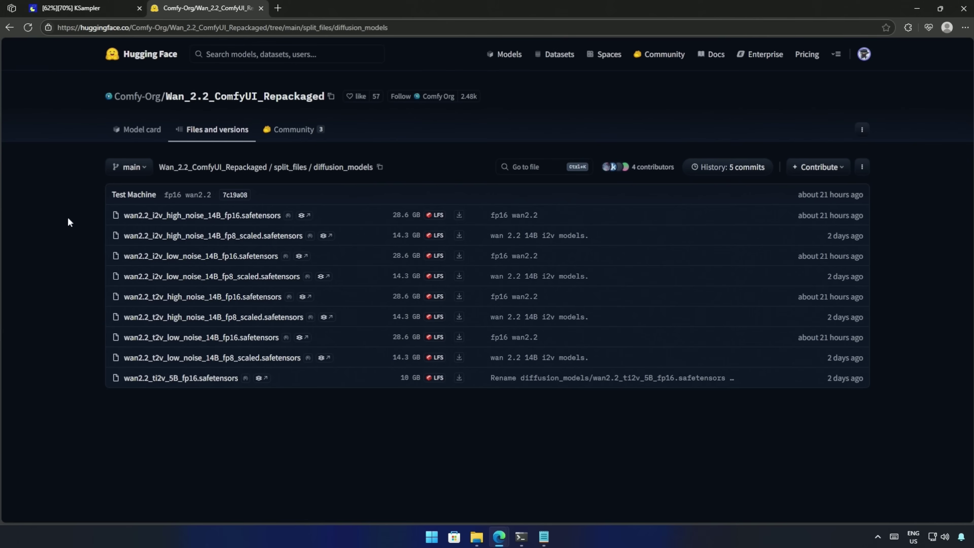
- Highlight the Wan 2.2 14B, 5B fp16 and GGUF model files on Hugging Face
left_click_drag(84, 211, 476, 360)
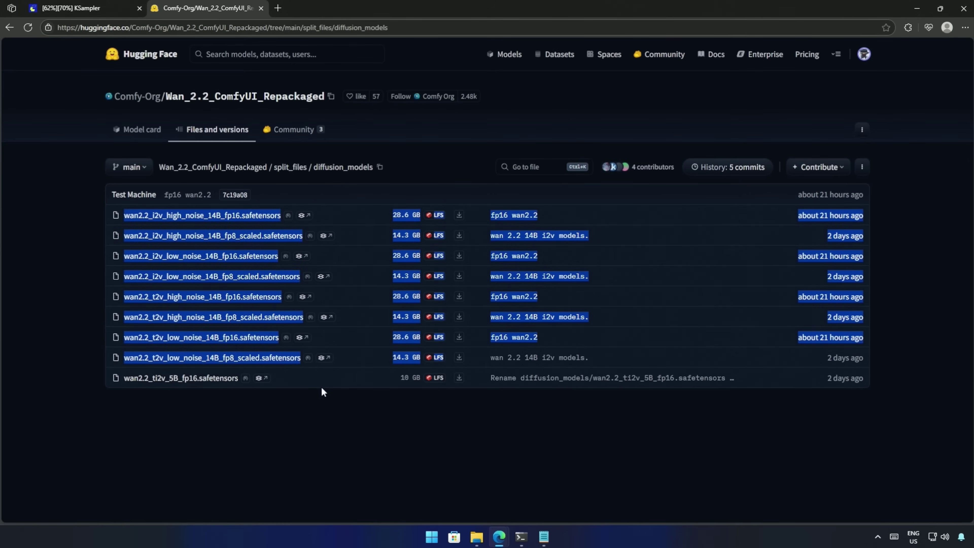
left_click(82, 371)
left_click_drag(82, 385, 294, 387)
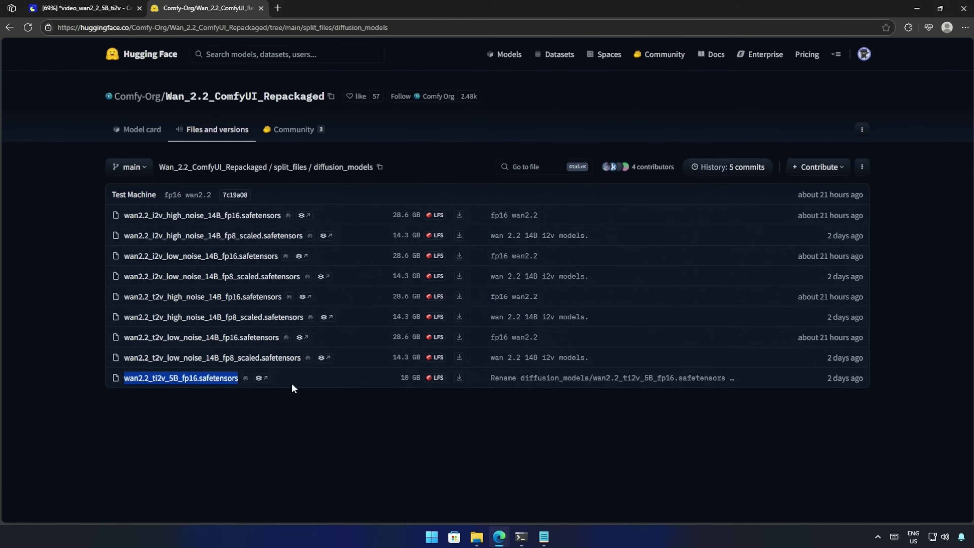
left_click(191, 407)
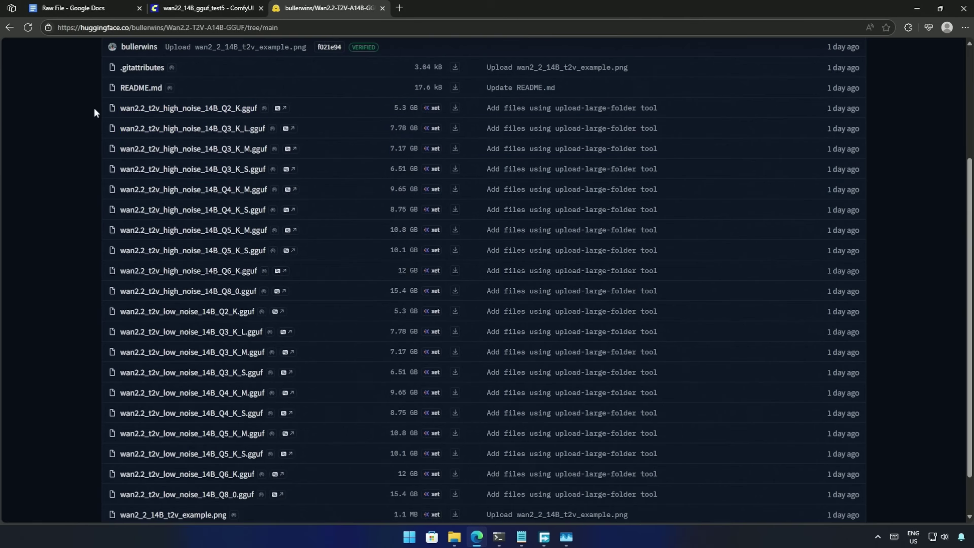
left_click_drag(104, 109, 370, 461)
scroll(192, 443, "down", 1)
left_click(56, 313)
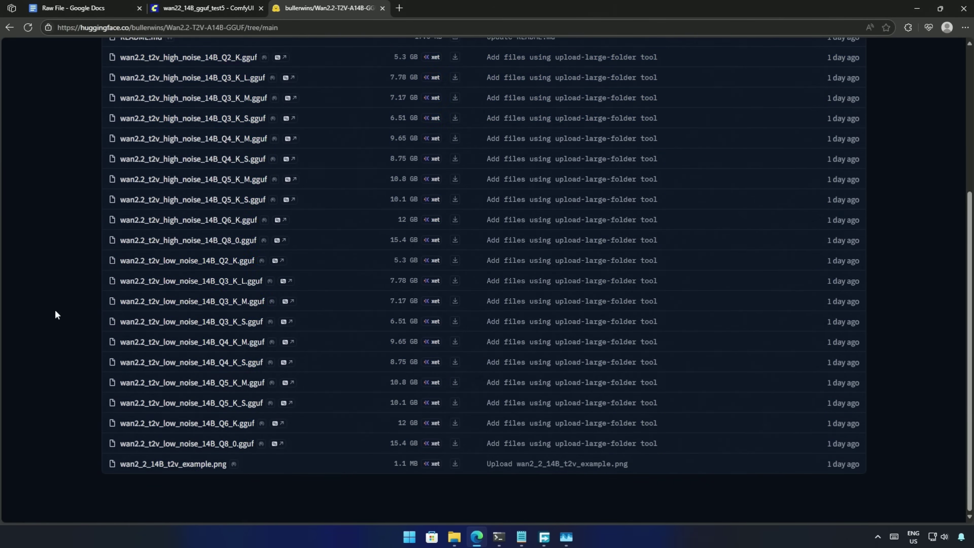
scroll(56, 314, "up", 3)
- Search the page for the high noise model file name to find its matches
left_click_drag(96, 212, 197, 215)
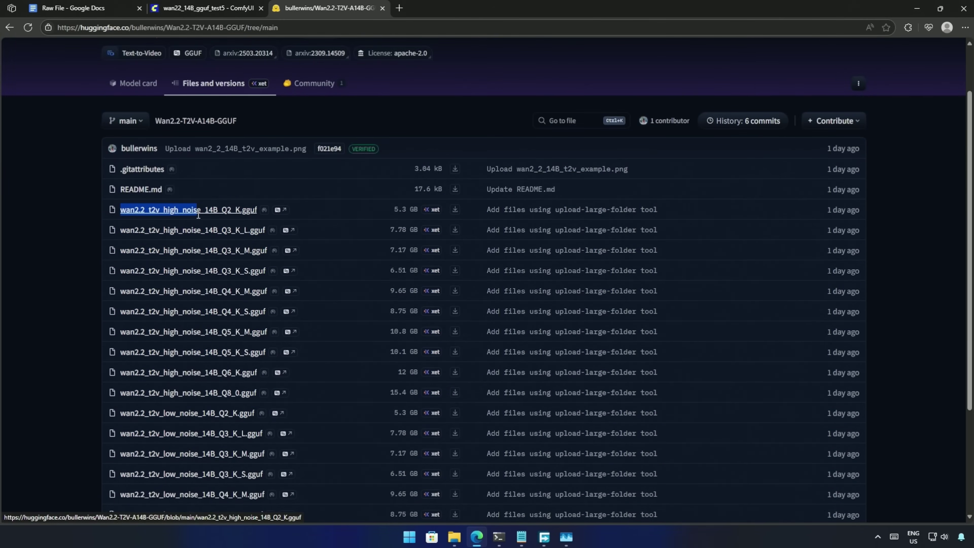
key("ctrl+f")
key("Return")
scroll(82, 313, "down", 3)
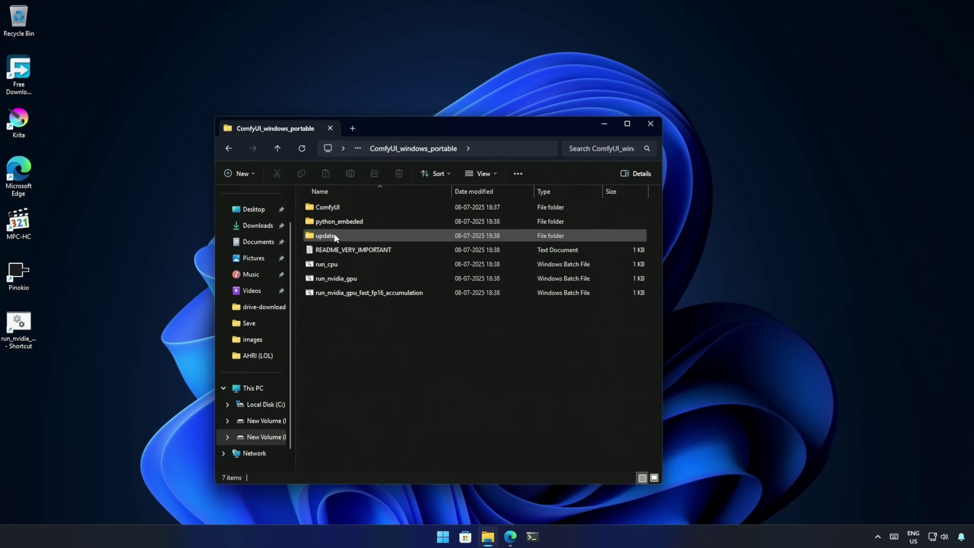
- Run update_comfyui_stable from the update folder, then begin the 'gguf' search
left_click(326, 236)
double_click(326, 236)
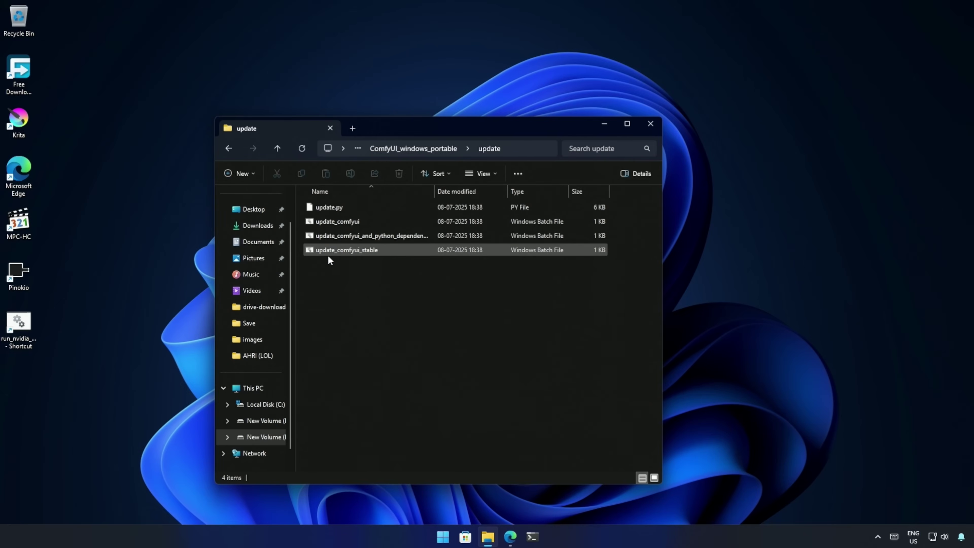
left_click(341, 250)
double_click(341, 250)
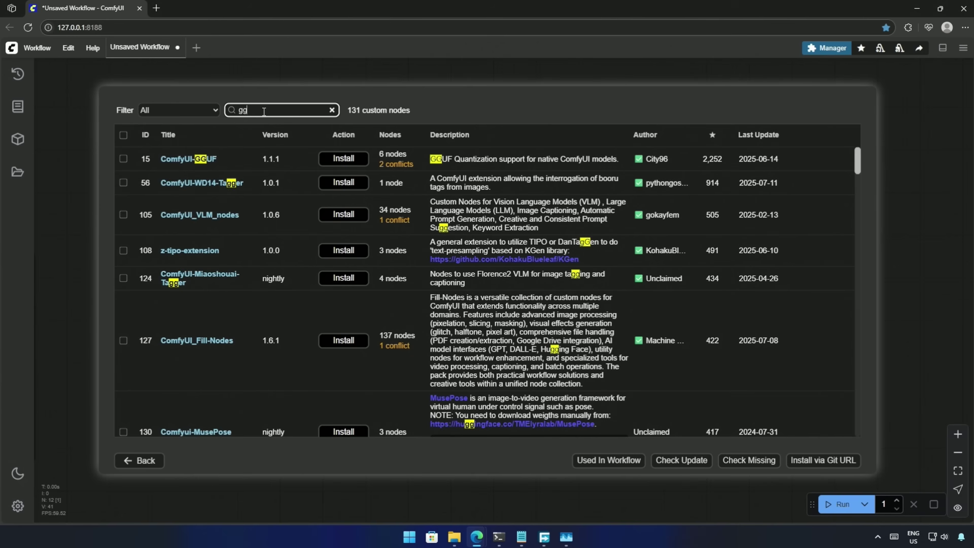
type("uf")
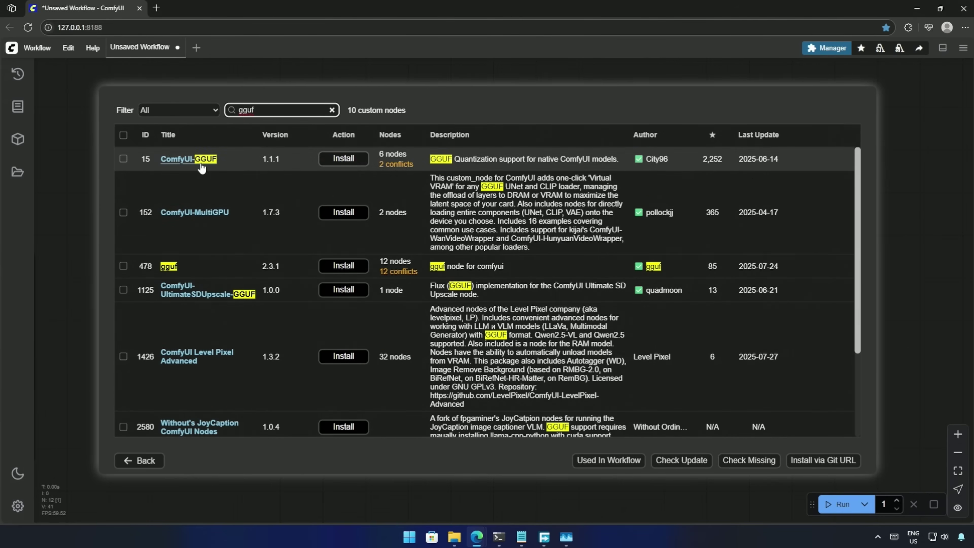
- Install the ComfyUI-GGUF node pack at its nightly version
left_click(337, 159)
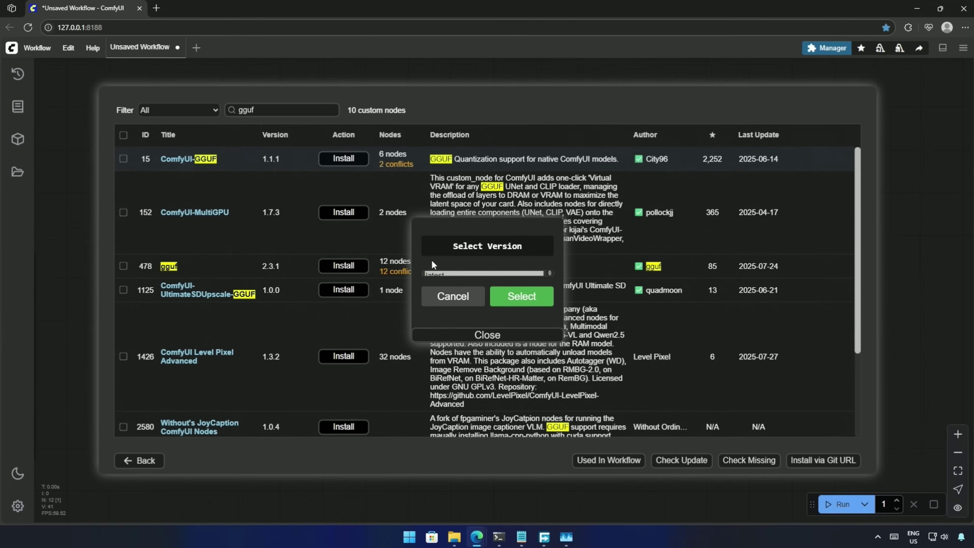
left_click(440, 272)
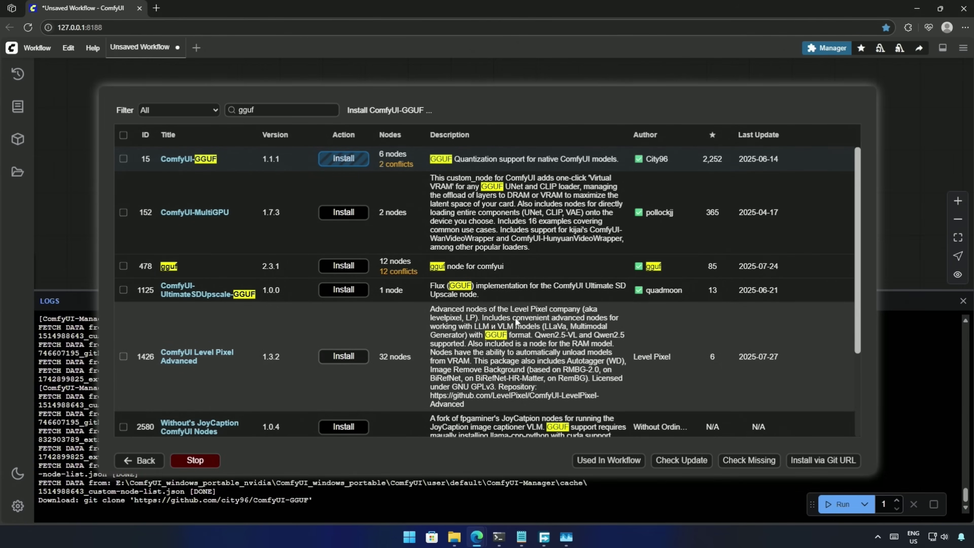
left_click(512, 321)
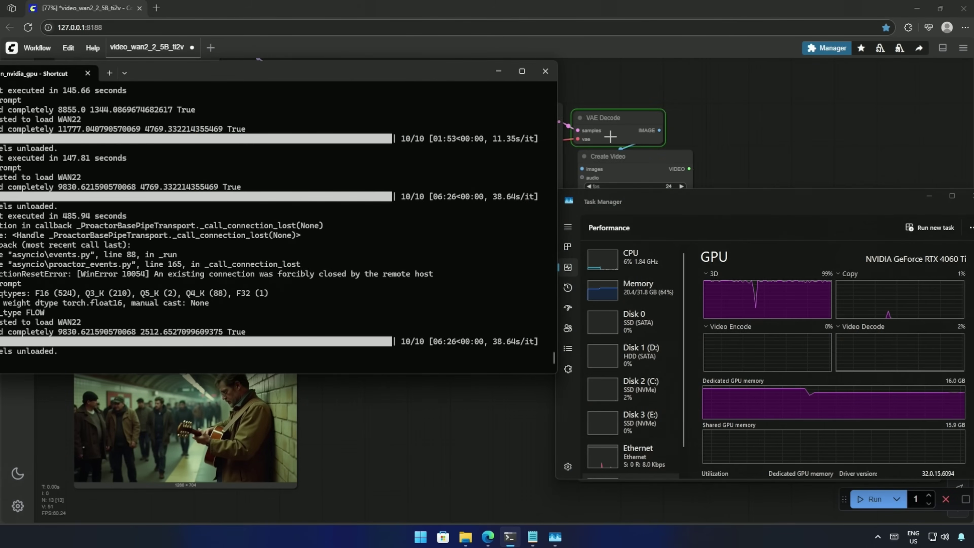
left_click_drag(431, 73, 469, 59)
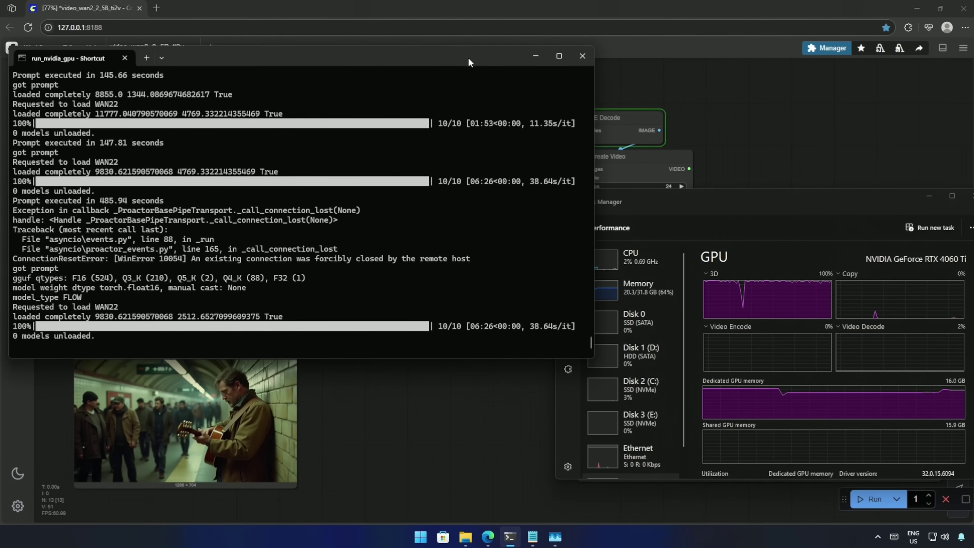
left_click(674, 194)
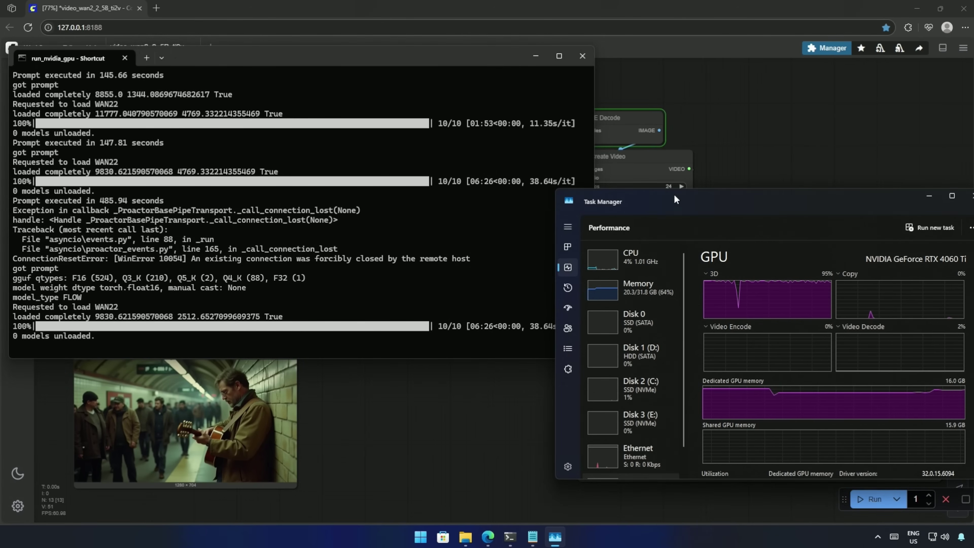
left_click_drag(479, 55, 467, 53)
left_click_drag(627, 198, 657, 219)
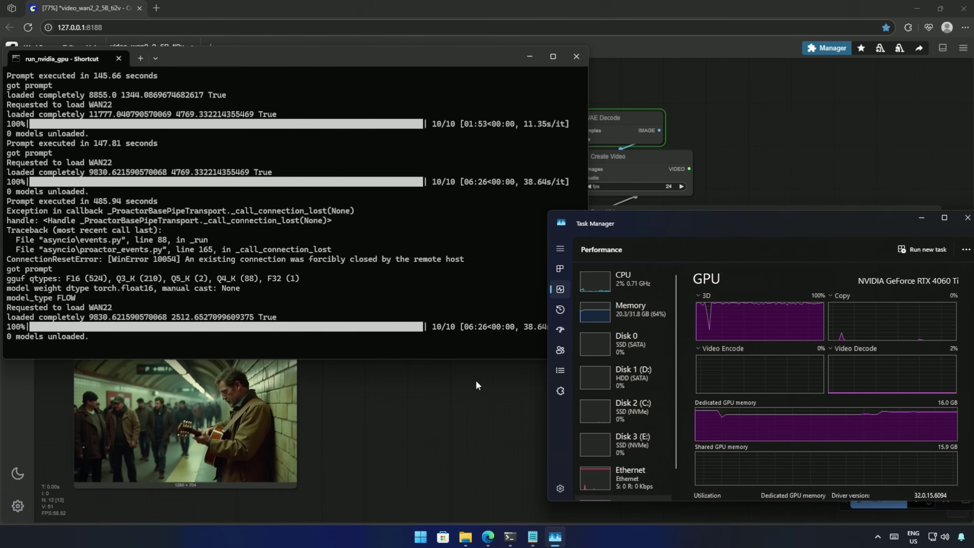
- Monitor the terminal until the 5B run finishes, then view the subway guitarist clip
left_click(462, 385)
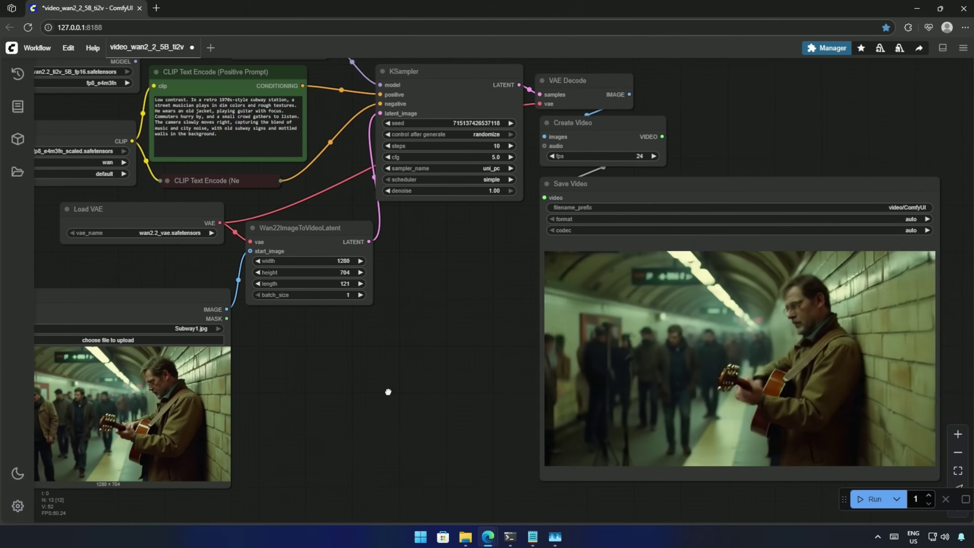
left_click_drag(393, 394, 394, 394)
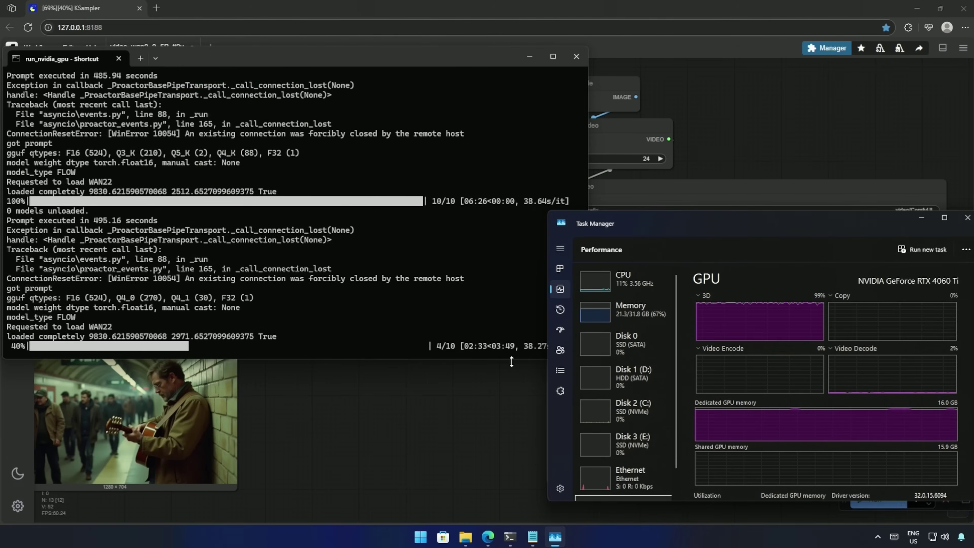
left_click(511, 346)
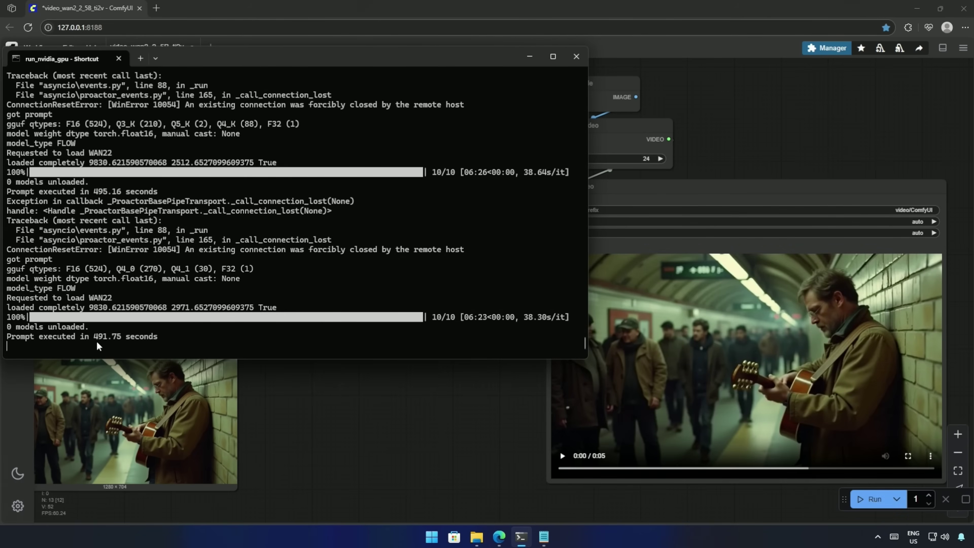
left_click(516, 430)
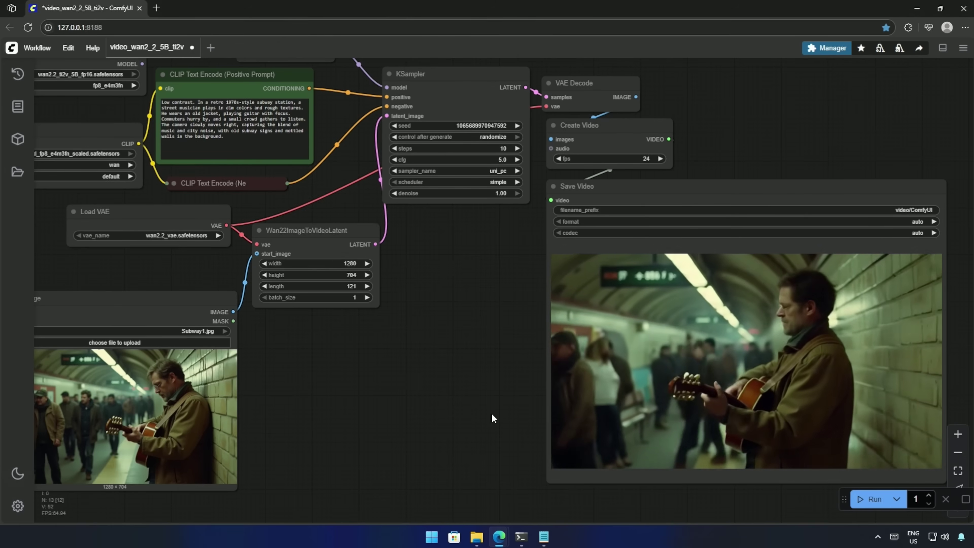
left_click_drag(120, 241, 286, 488)
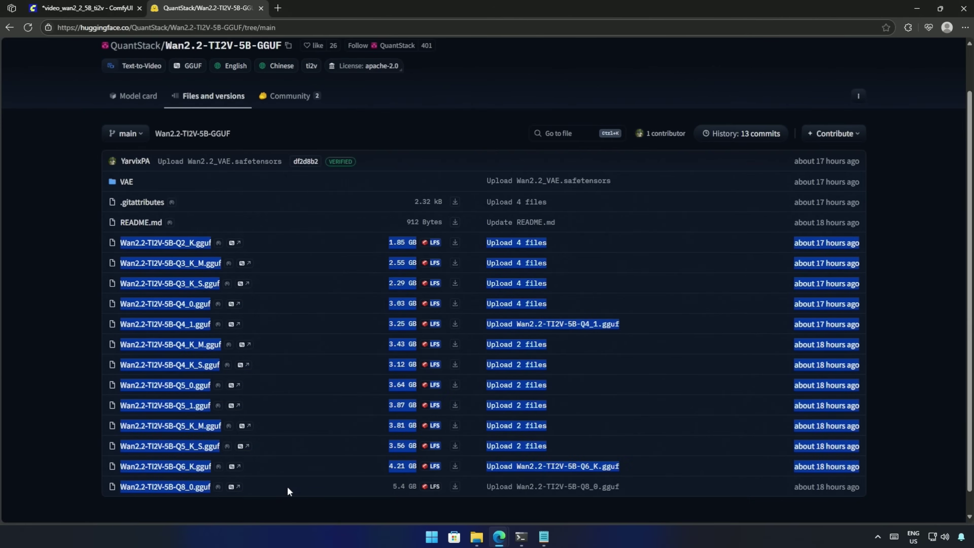
- Download Wan2.2-TI2V-5B Q5_K_M and Q6_K GGUF files into ComfyUI\models\unet
left_click(71, 319)
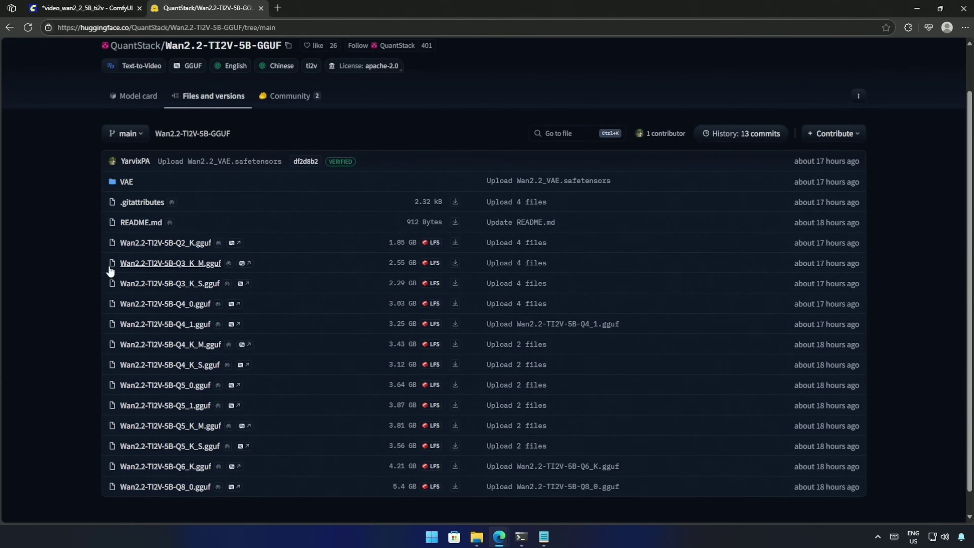
left_click(455, 425)
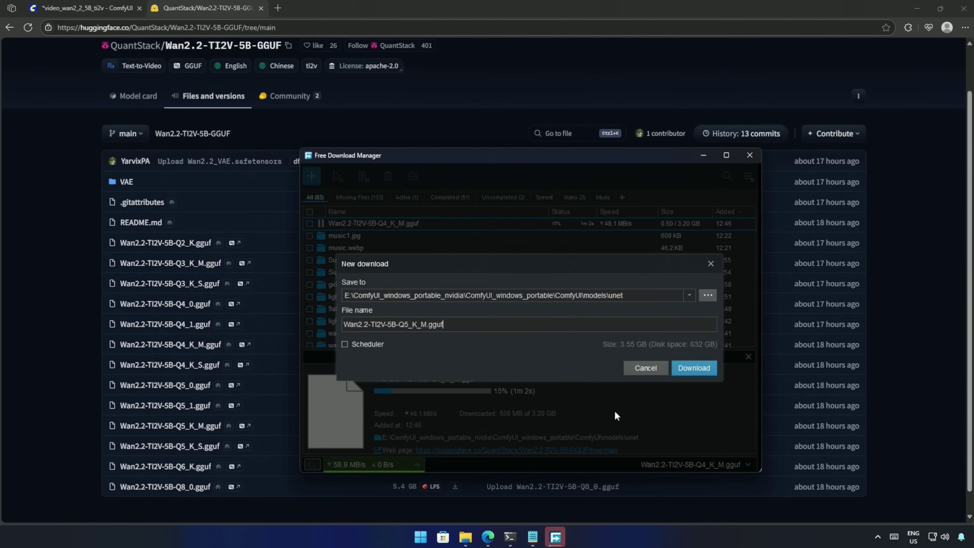
left_click(694, 369)
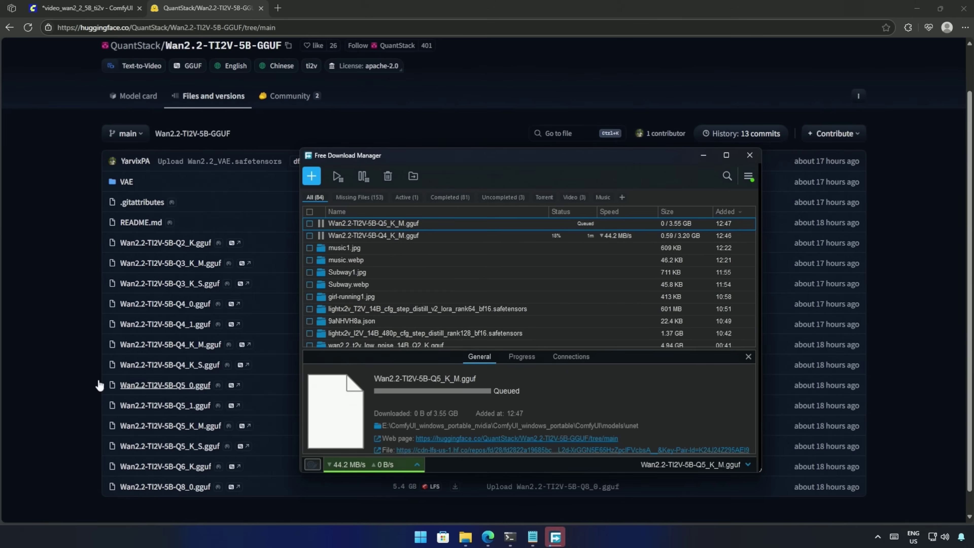
left_click(47, 393)
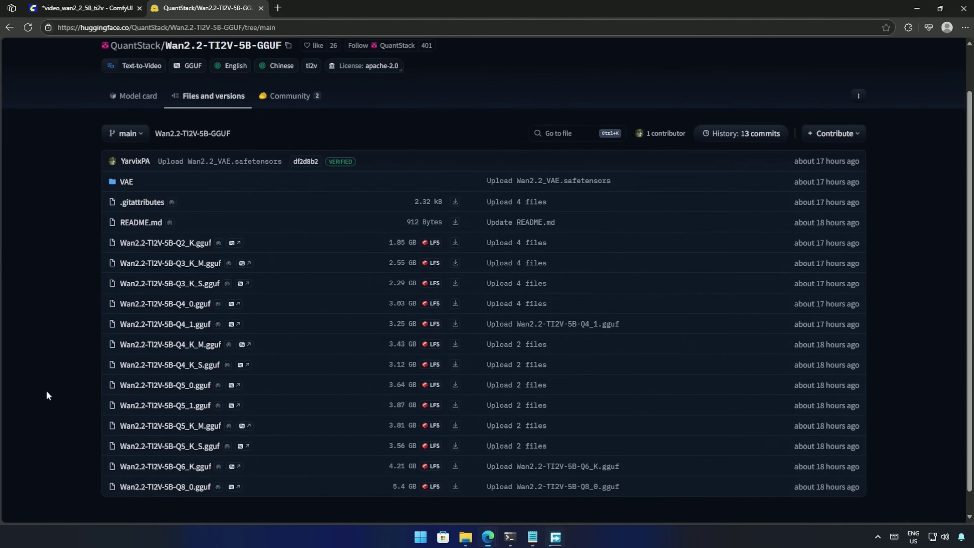
left_click(454, 466)
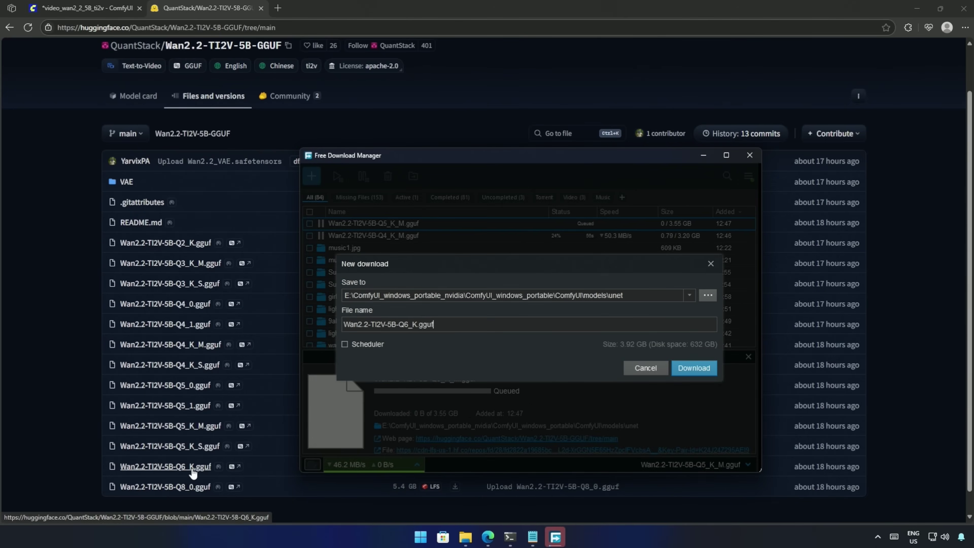
left_click(694, 369)
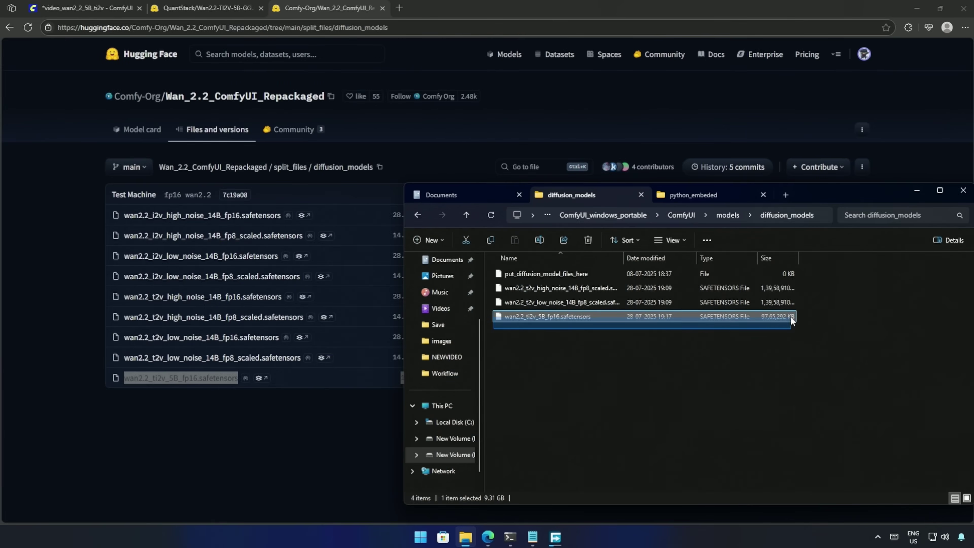
left_click(790, 316)
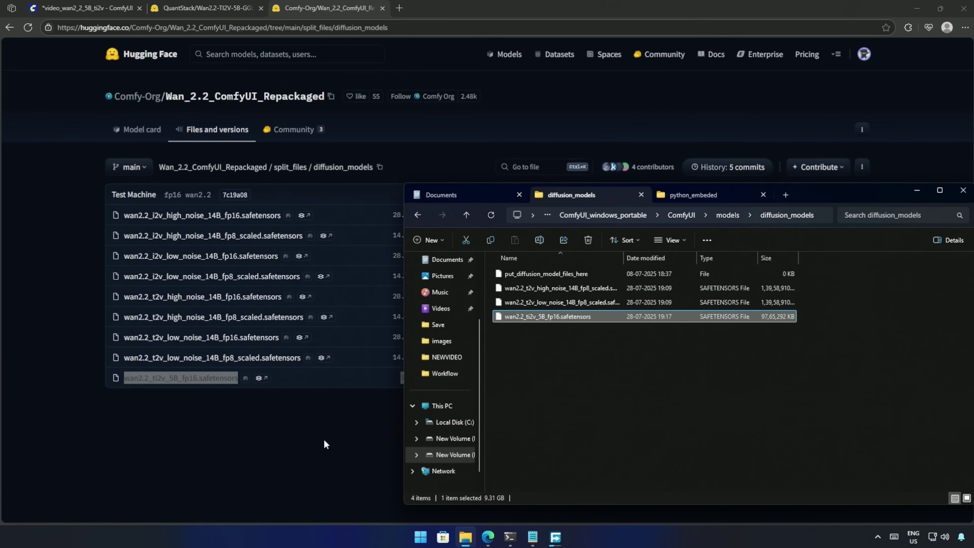
- Point out the two 14B t2v files, then open the unet folder from models
left_click(529, 397)
left_click_drag(813, 301, 706, 286)
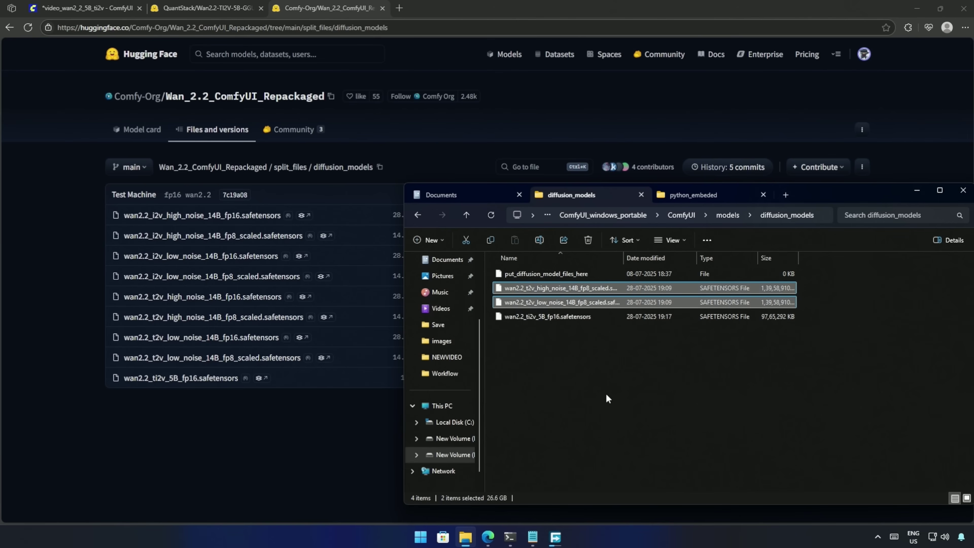
left_click(598, 388)
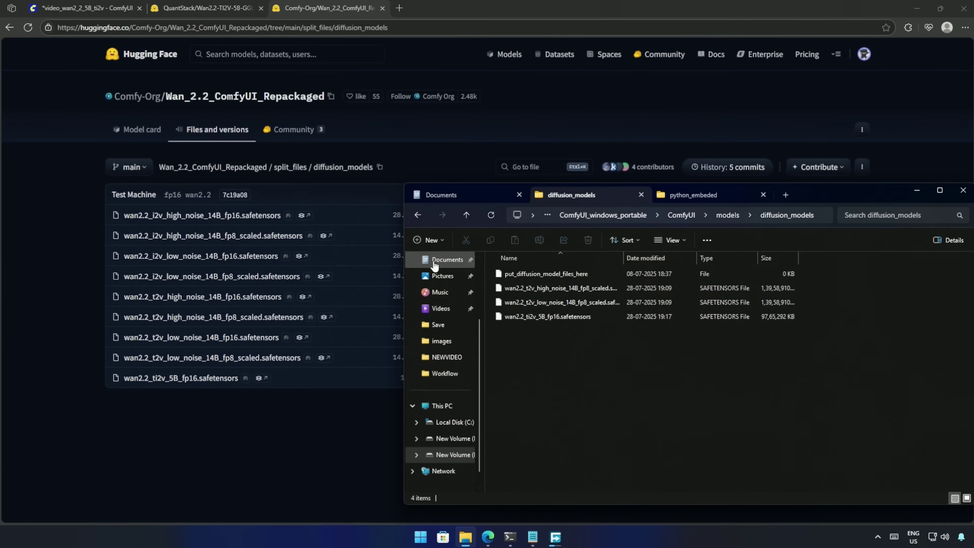
left_click(416, 216)
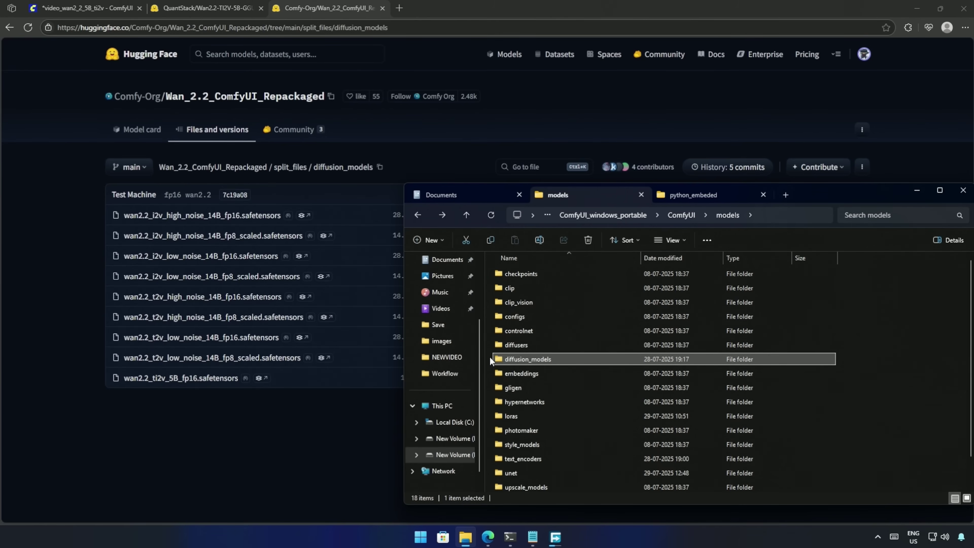
double_click(520, 472)
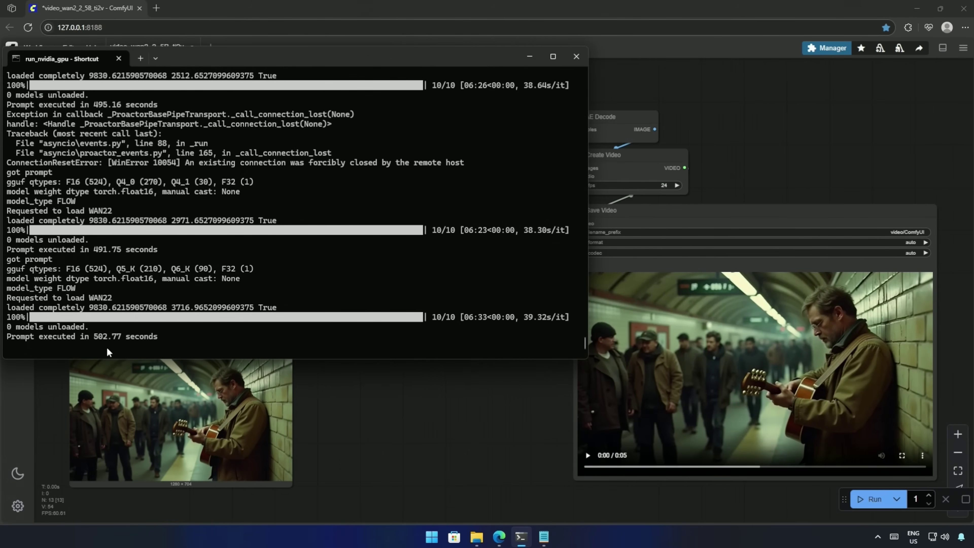
- Play the subway guitarist clip, glance at the terminal, and pan the canvas slightly
left_click(588, 455)
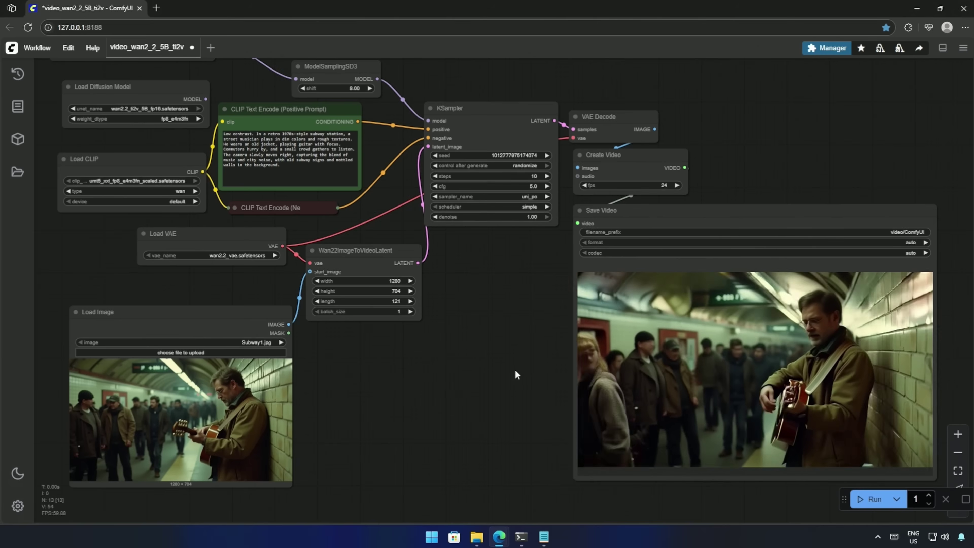
key("alt+Tab")
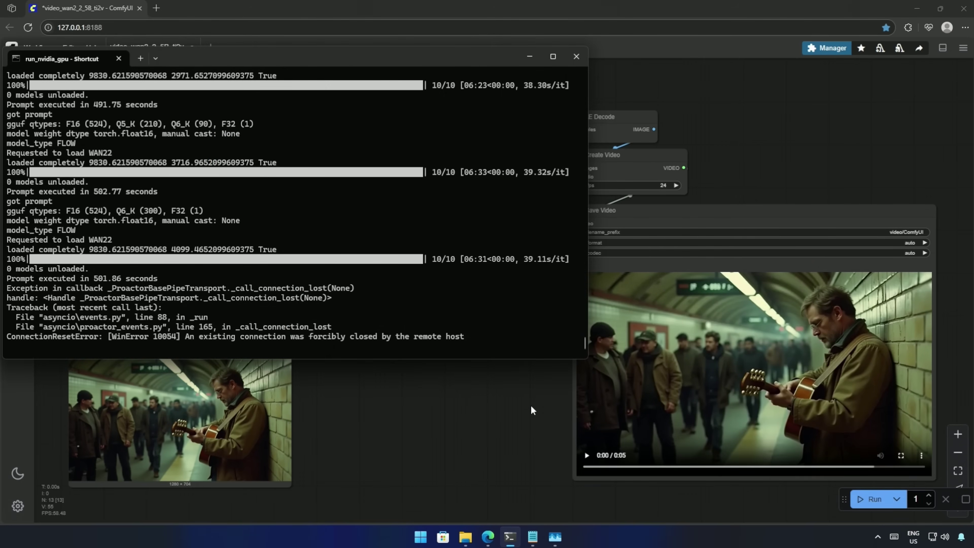
key("alt+Tab")
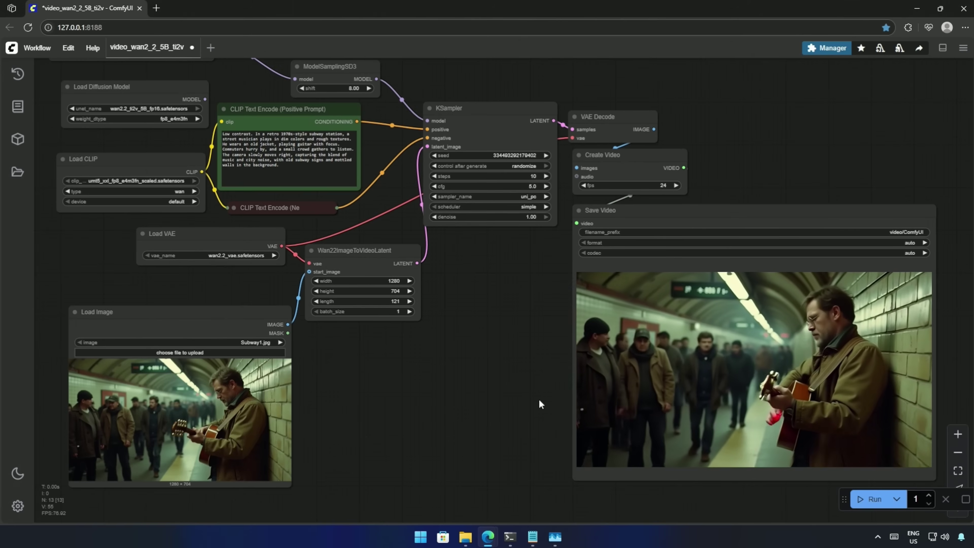
mouse_move(604, 401)
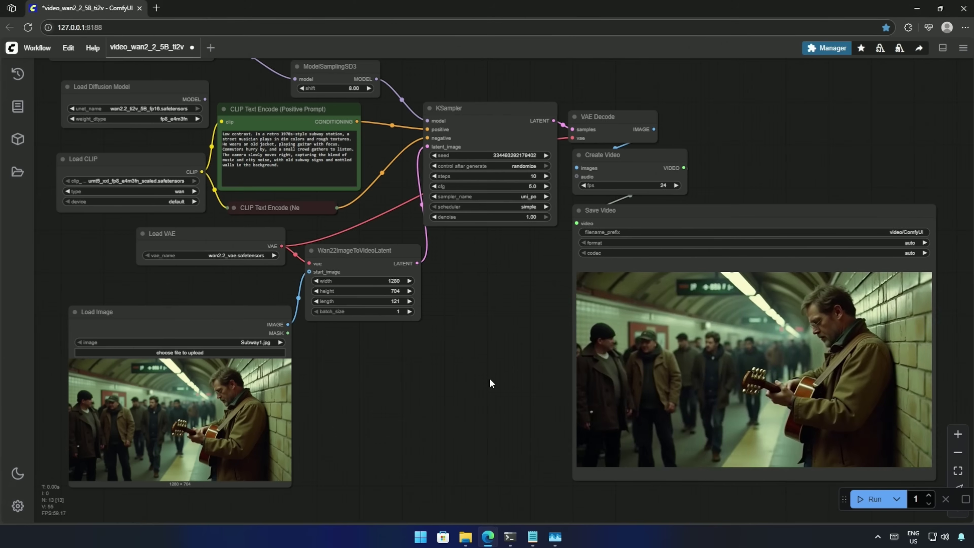
left_click_drag(476, 375, 479, 380)
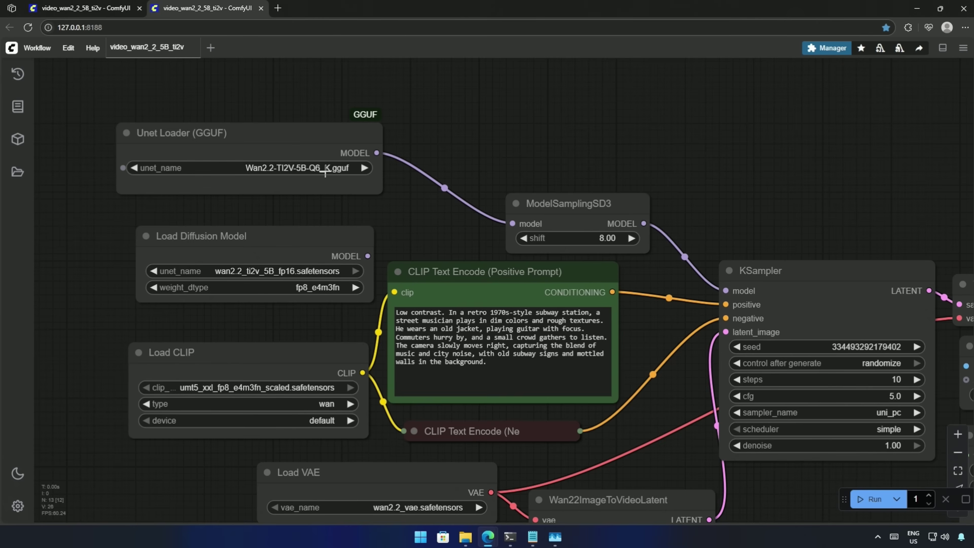
- Open the Unet Loader's unet_name dropdown to see the available gguf models
left_click(325, 169)
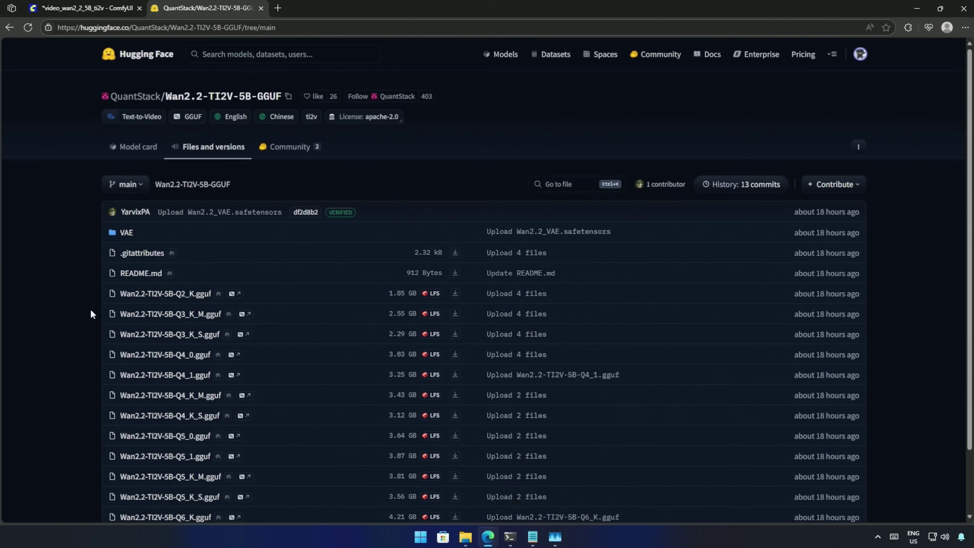
- Download Wan2.2-TI2V-5B-Q2_K.gguf into the models\unet folder via Free Download Manager
left_click(456, 294)
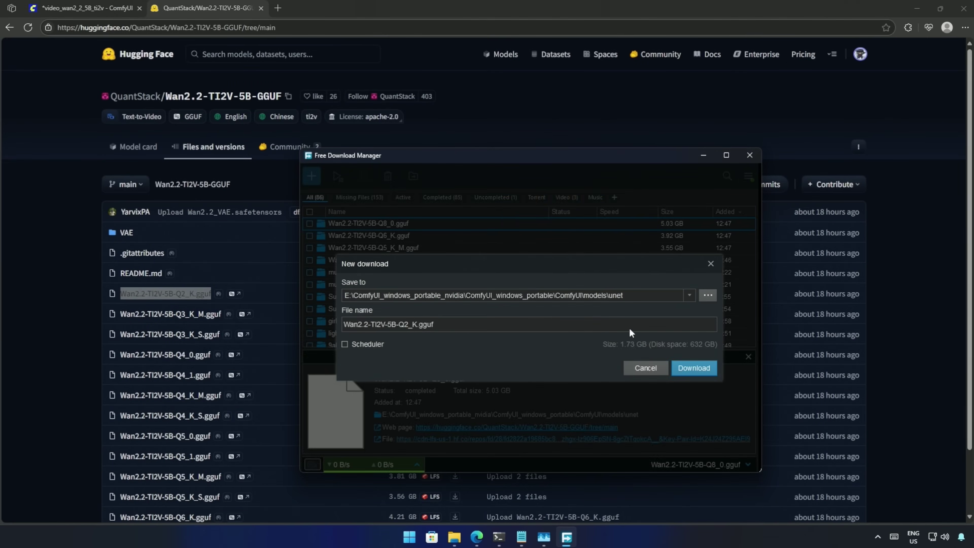
left_click(693, 369)
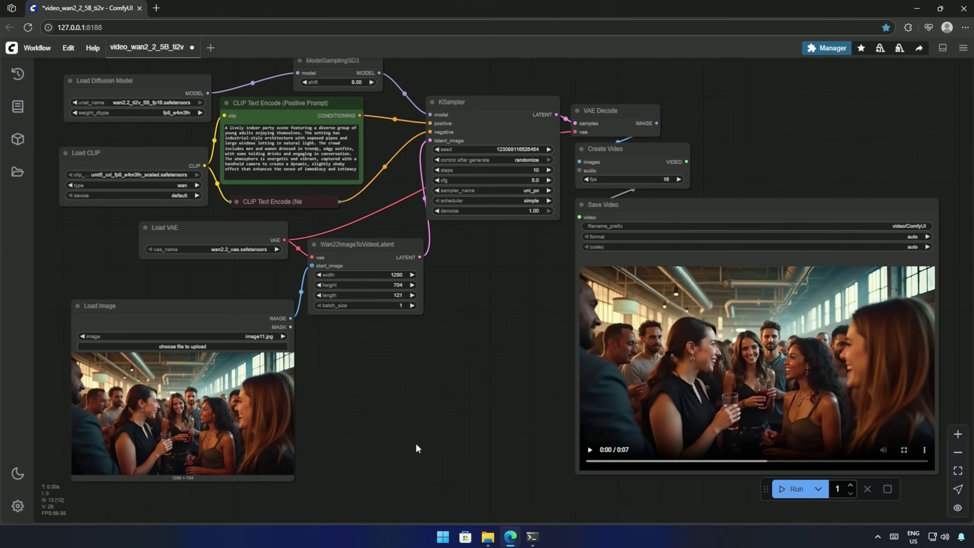
- Play the party clip, change Create Video fps from 16 to 24, and queue a new run
left_click(590, 451)
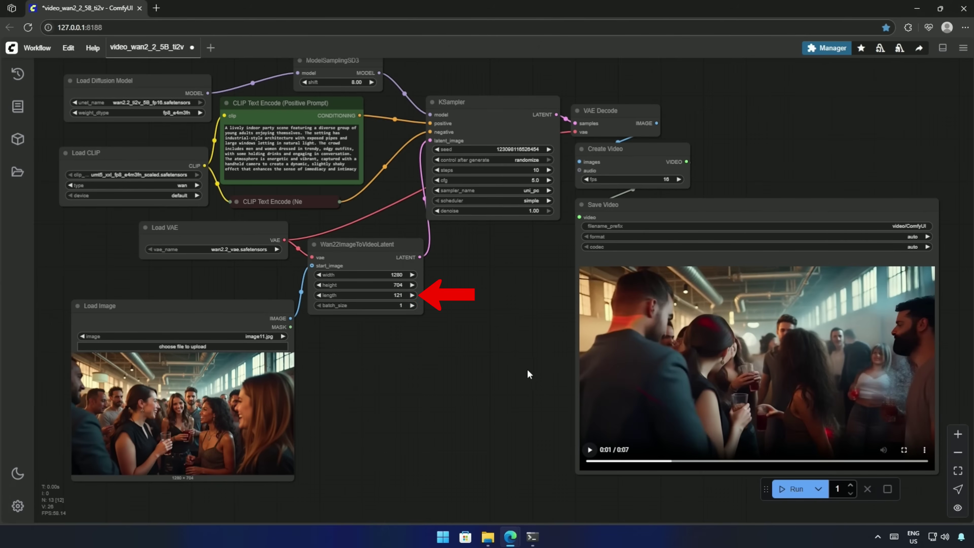
left_click(597, 180)
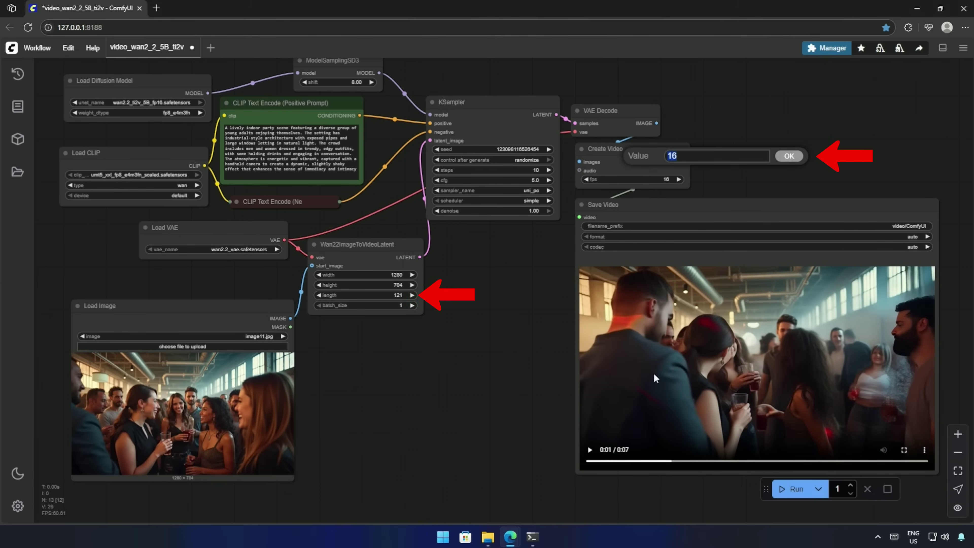
left_click(894, 537)
left_click(54, 489)
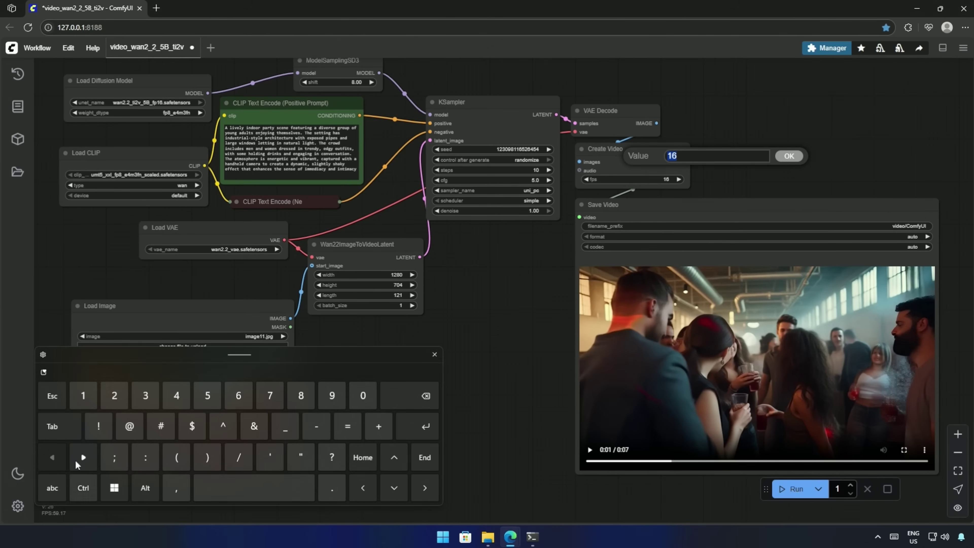
left_click(114, 395)
left_click(177, 396)
left_click(425, 426)
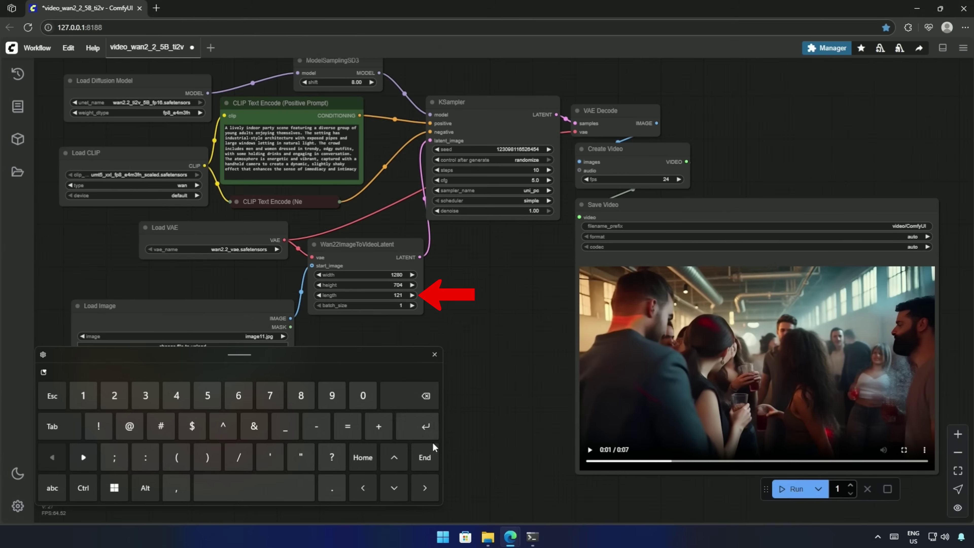
left_click(434, 354)
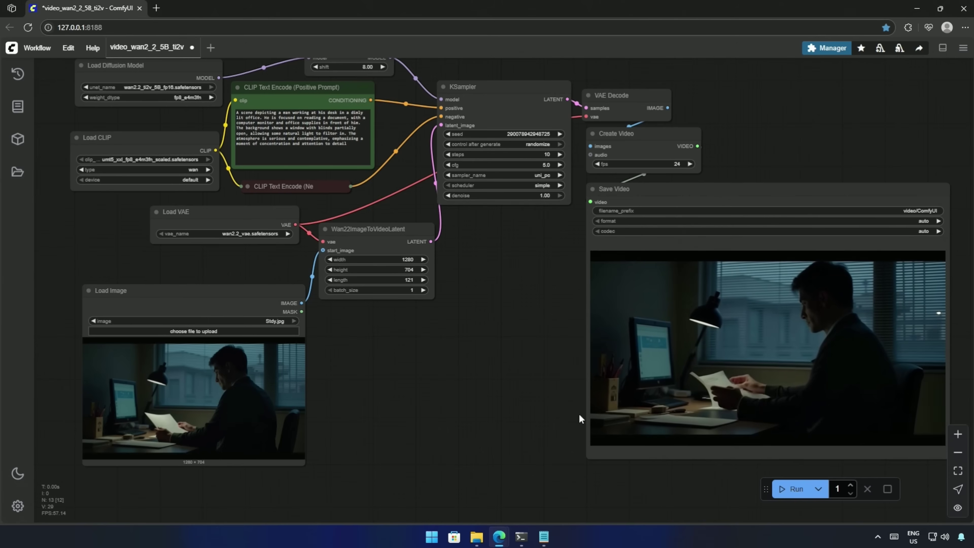
key("ctrl+Return")
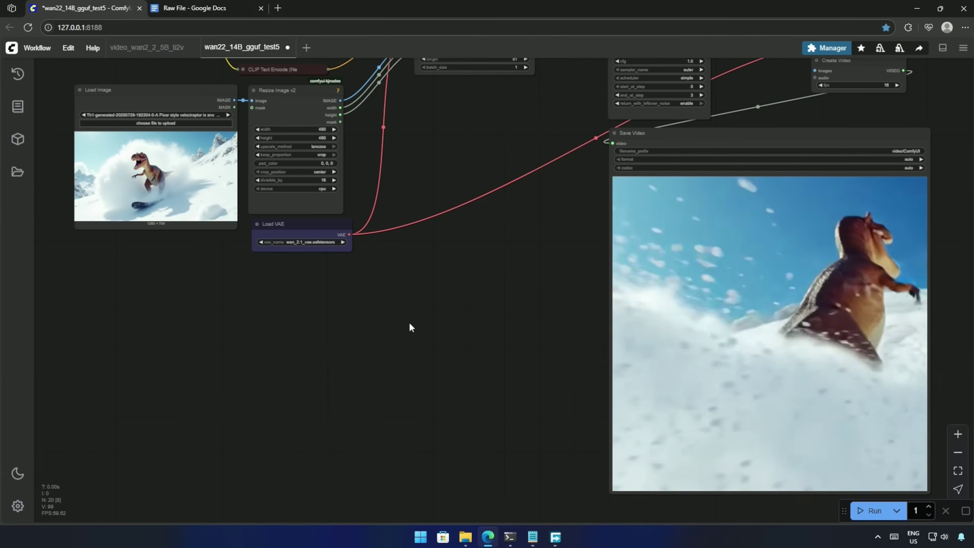
left_click_drag(410, 323, 408, 332)
scroll(407, 331, "down", 5)
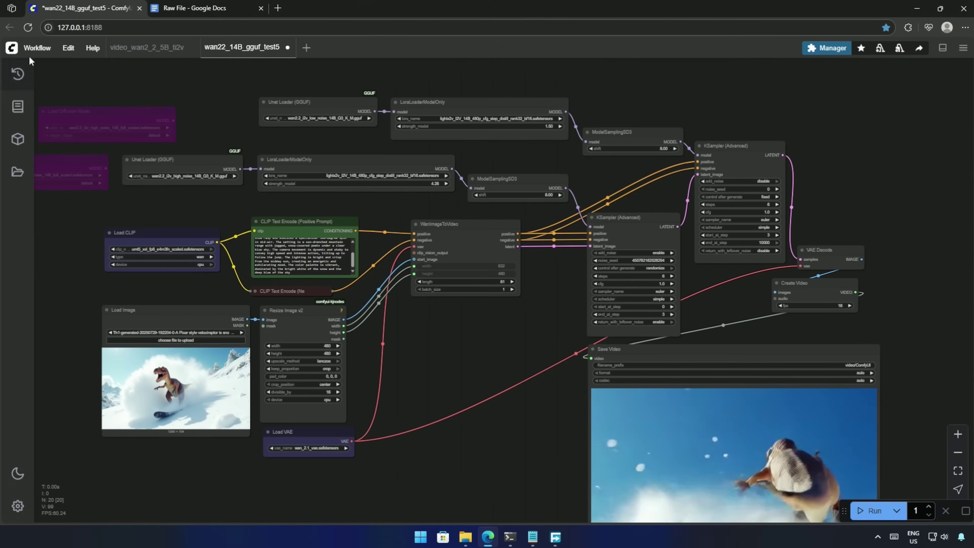
left_click(37, 50)
left_click(45, 103)
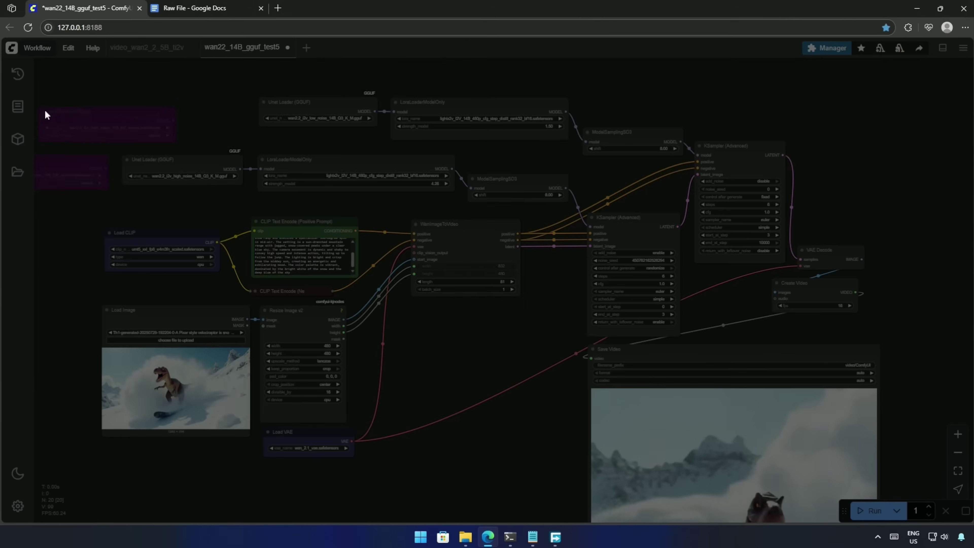
left_click(90, 253)
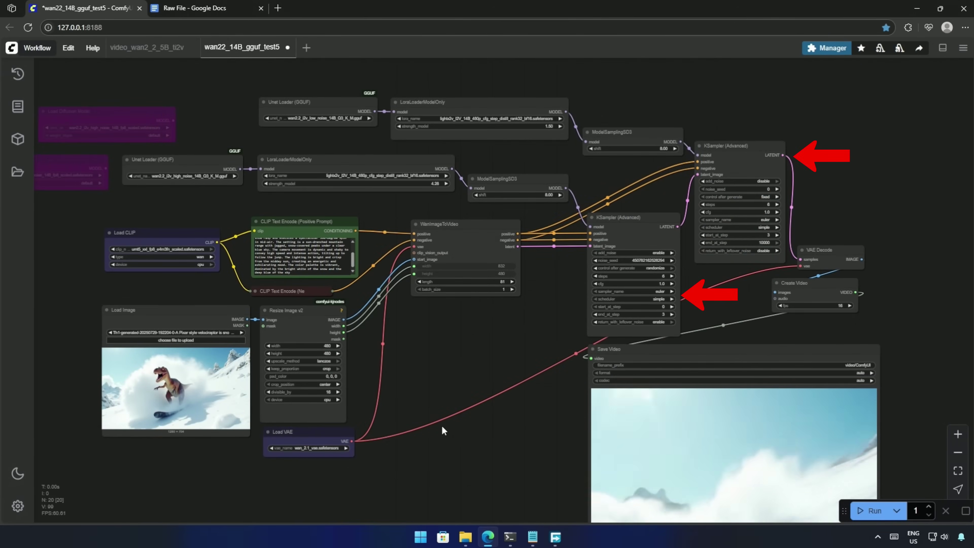
scroll(484, 392, "up", 5)
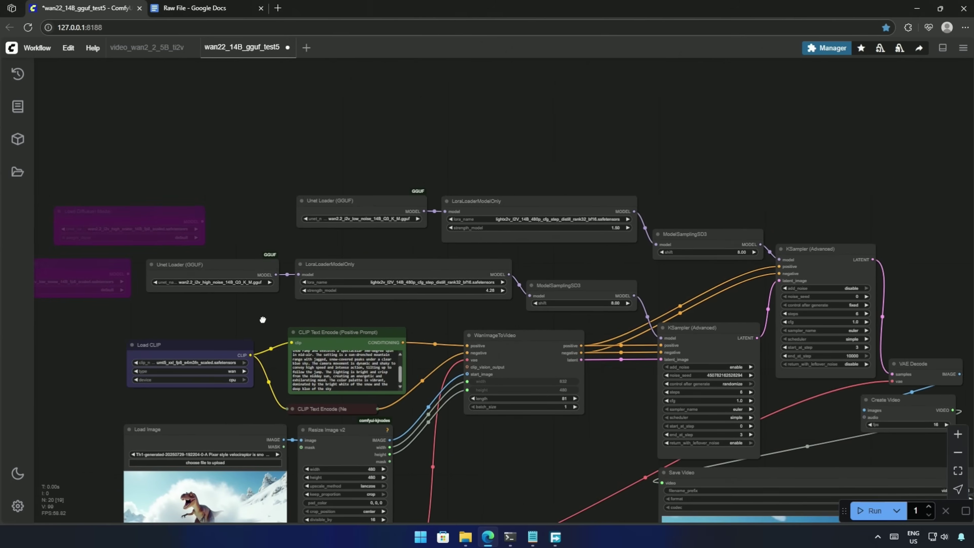
left_click(327, 176)
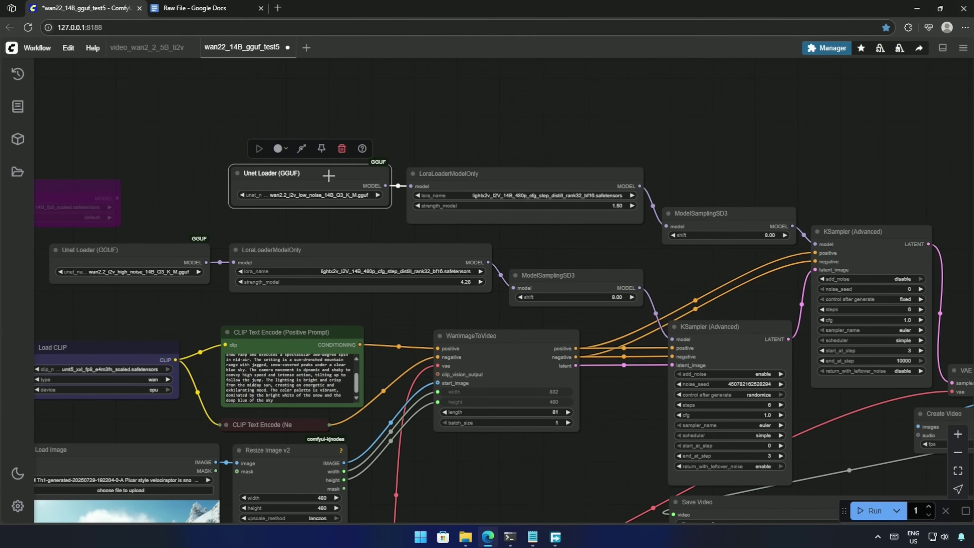
left_click(504, 182, "shift")
left_click(718, 217, "shift")
left_click(853, 228, "shift")
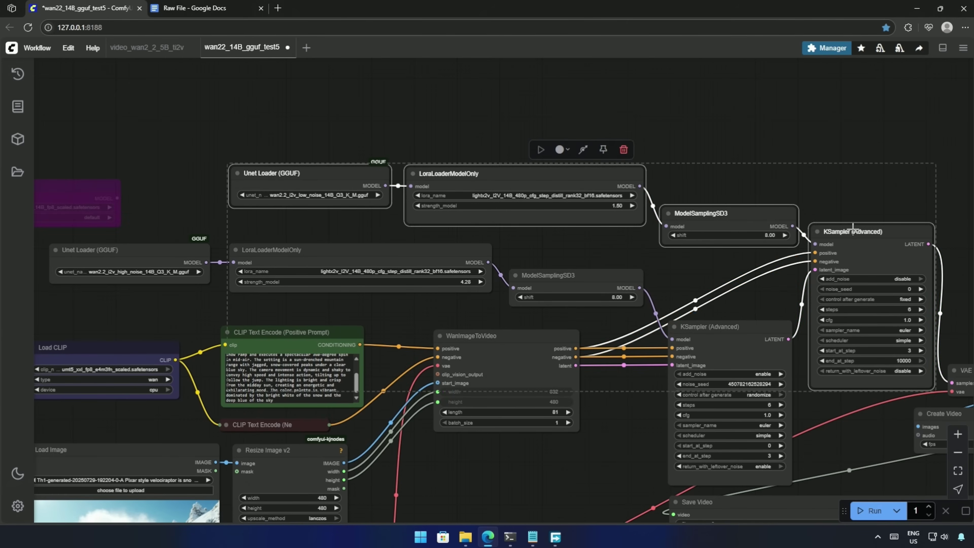
scroll(849, 348, "down", 1)
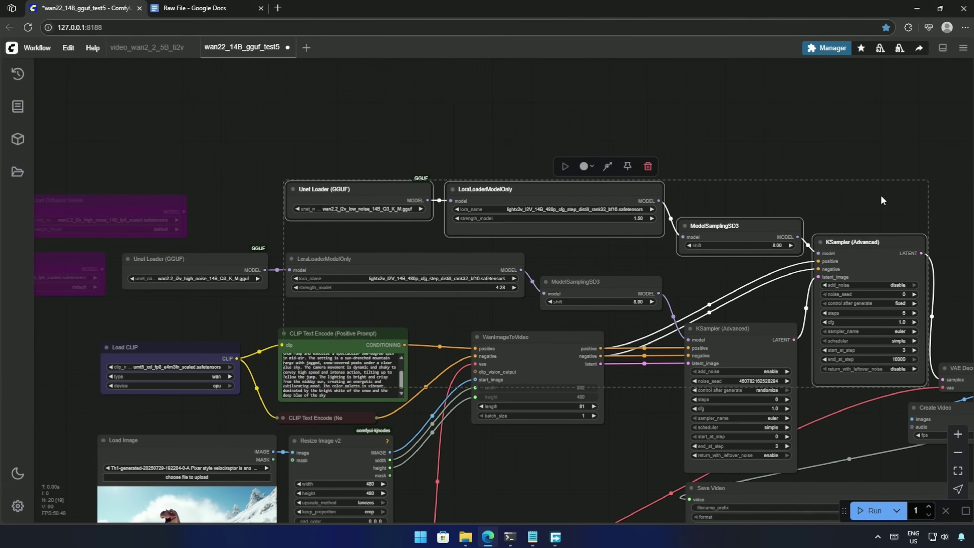
left_click_drag(881, 200, 836, 170)
left_click(180, 230)
left_click(342, 239, "shift")
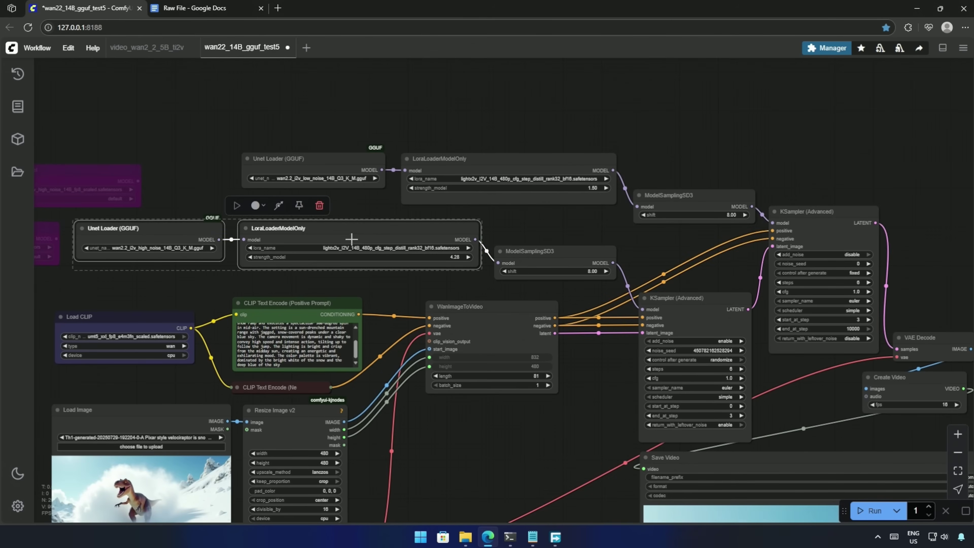
left_click(536, 252, "shift")
left_click(675, 310, "shift")
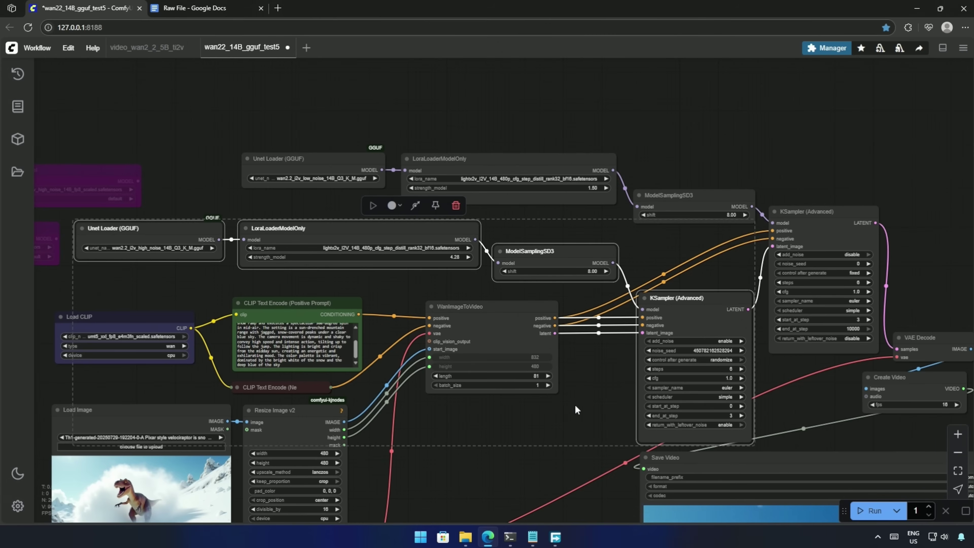
left_click(498, 431)
left_click(123, 322)
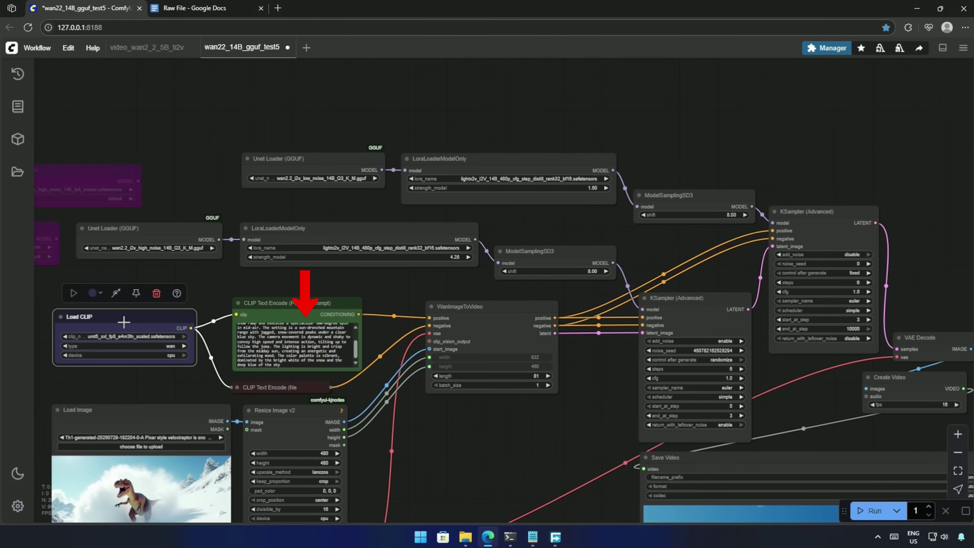
- Inspect the two KSampler (Advanced) nodes, VAE Decode, Create Video and Save Video
scroll(124, 322, "up", 1)
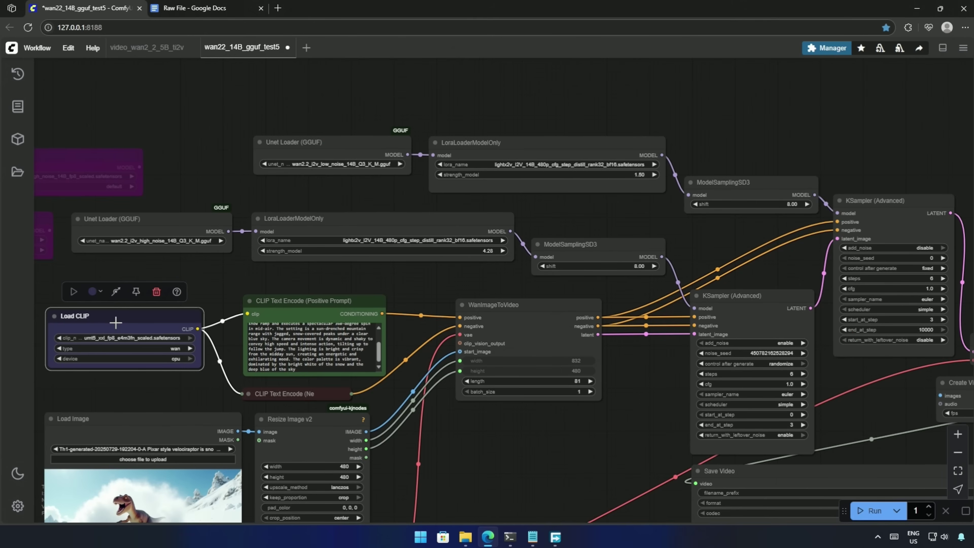
left_click(731, 296)
left_click_drag(612, 288, 510, 293)
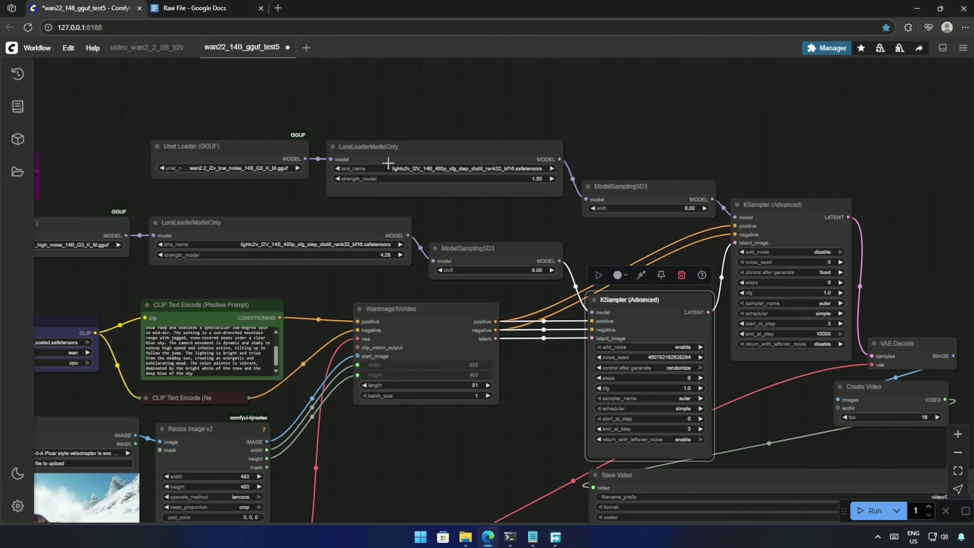
left_click(775, 226)
left_click_drag(528, 404, 385, 338)
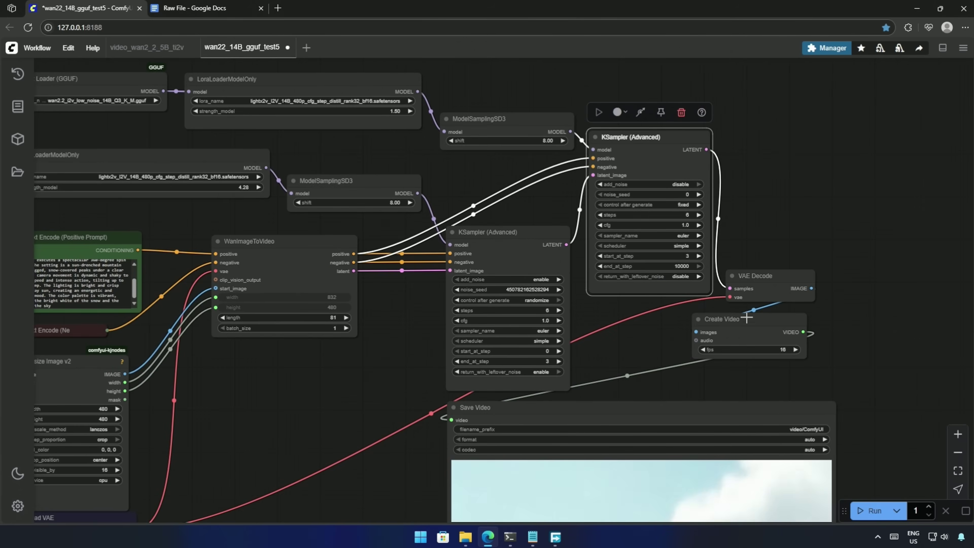
left_click(746, 286)
left_click(753, 327)
left_click(625, 420)
- Pan to the Load Image and Load VAE nodes and reposition Resize Image v2
left_click_drag(403, 477, 430, 365)
scroll(429, 365, "down", 2)
left_click_drag(362, 411, 427, 430)
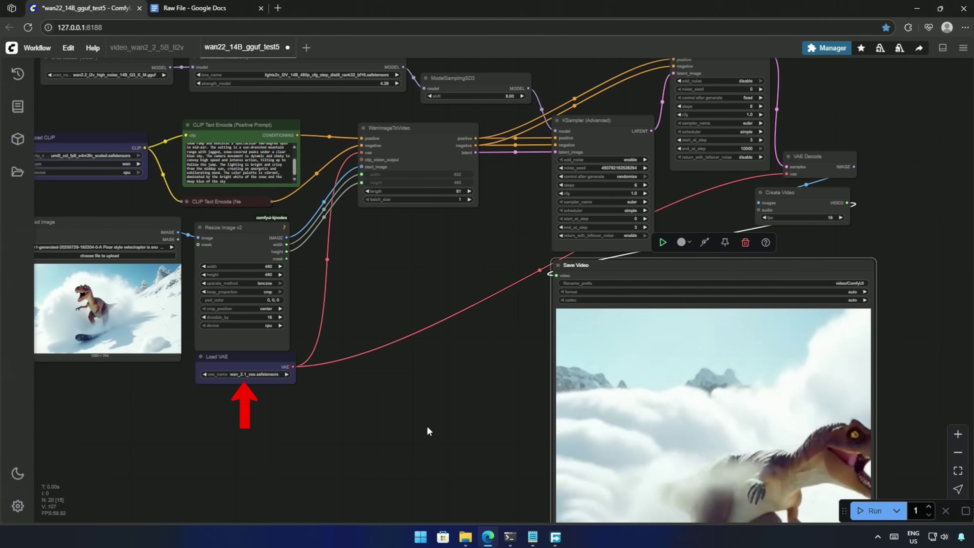
left_click_drag(391, 298, 482, 412)
scroll(415, 329, "up", 2)
left_click_drag(454, 446, 448, 403)
left_click_drag(321, 368, 321, 421)
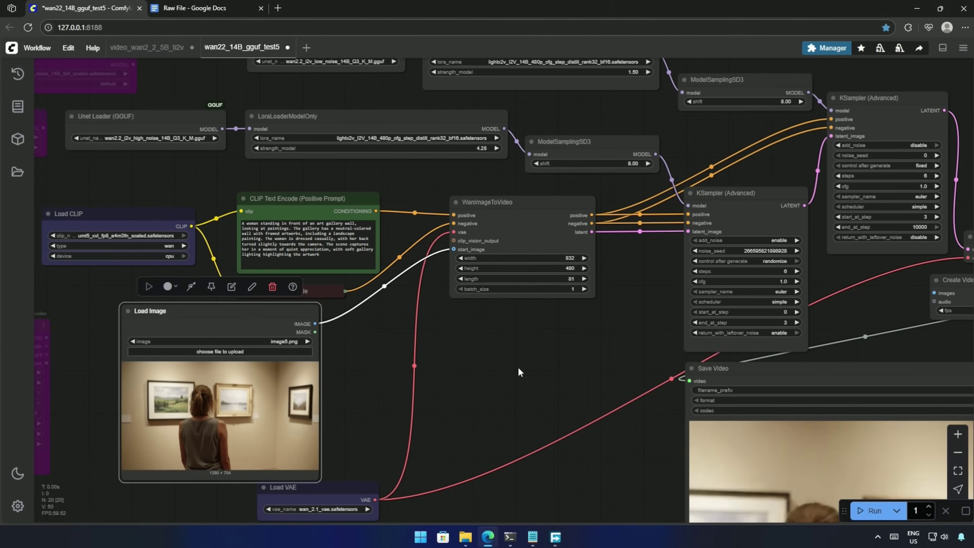
- Set WanImageToVideo to 1280 × 704 and save the workflow
left_click(570, 258)
type("1280")
key("Return")
left_click(572, 268)
type("704")
key("Return")
left_click(575, 347)
key("ctrl+s")
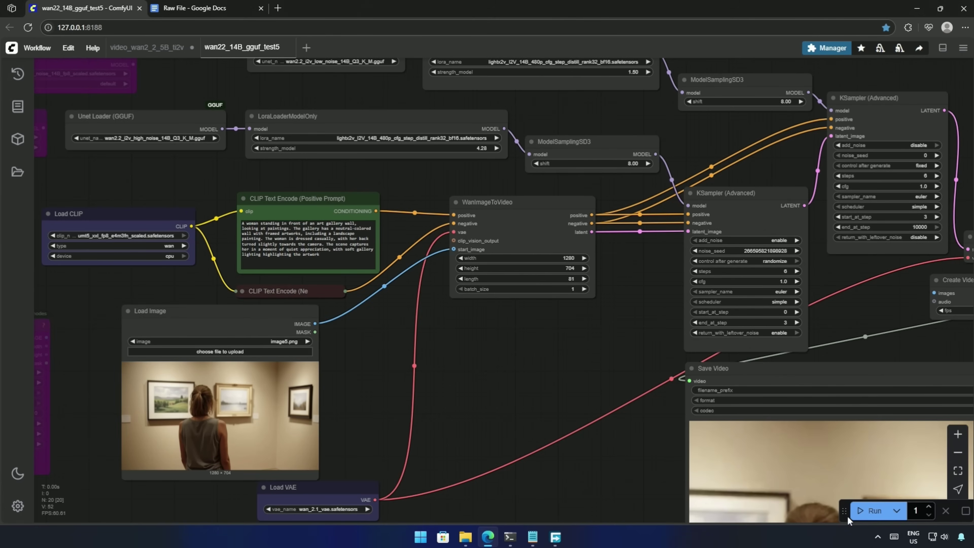
- Start the video generation, check its progress in the terminal, then cancel it
left_click(870, 511)
key("alt+Tab")
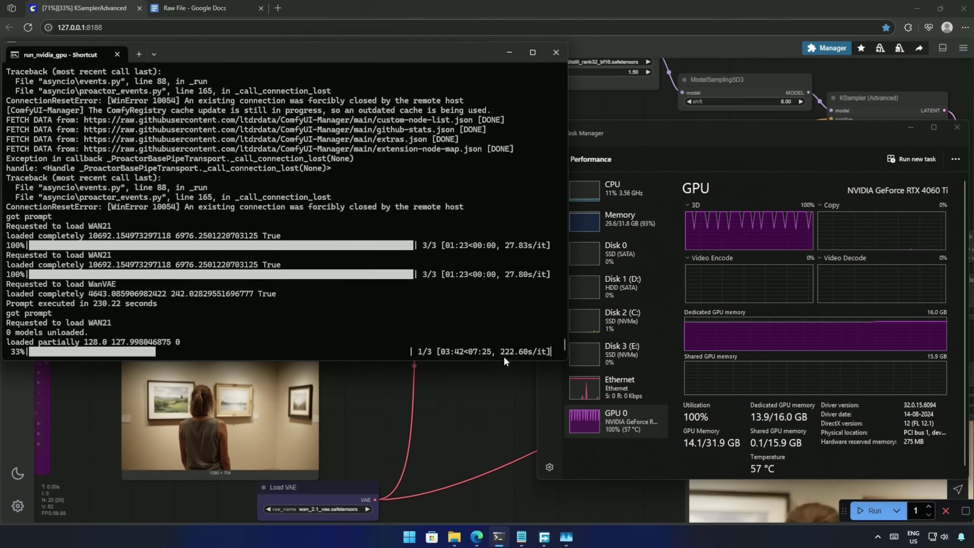
left_click(503, 363)
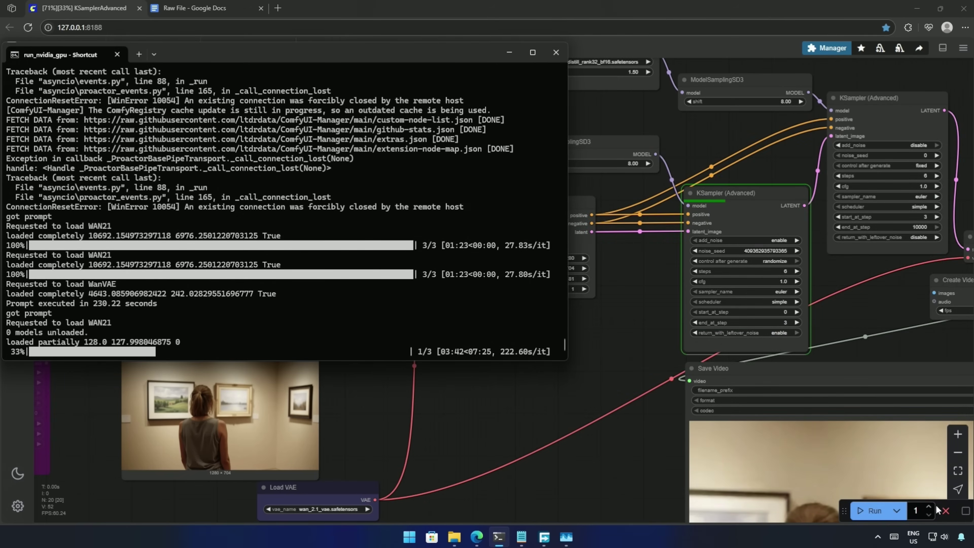
left_click(946, 511)
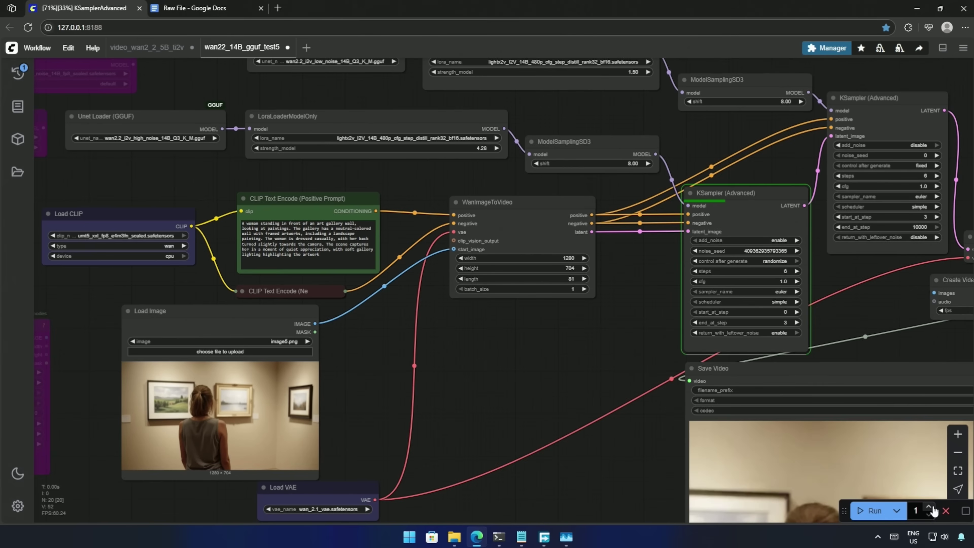
left_click(946, 511)
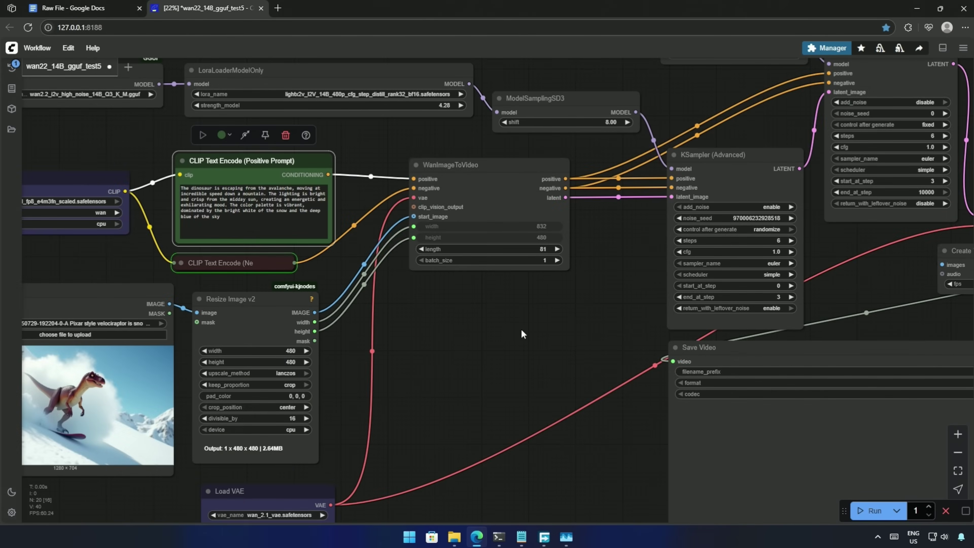
- Play the finished snowboarding-dinosaur clip preview, then bring up the Links.txt notes
scroll(523, 334, "up", 1)
left_click_drag(469, 346, 490, 348)
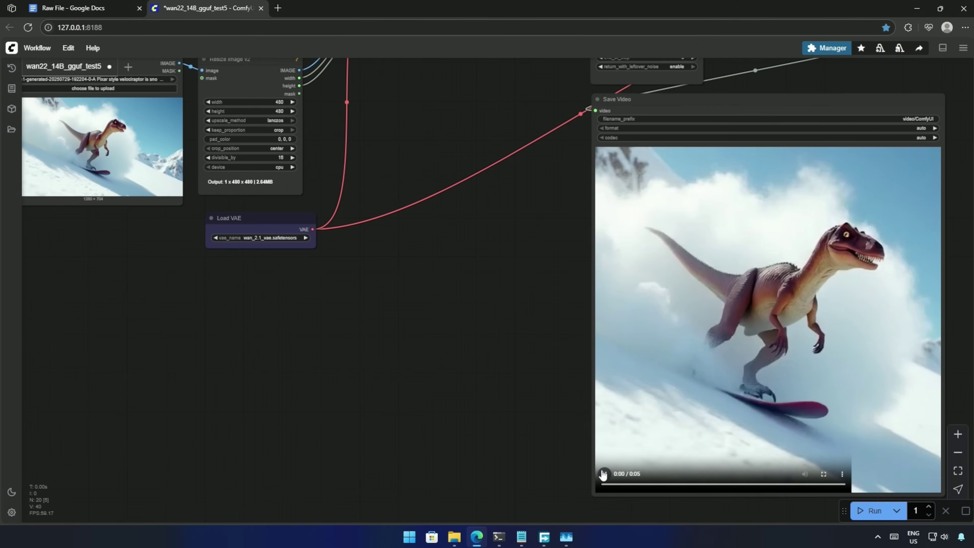
left_click(603, 474)
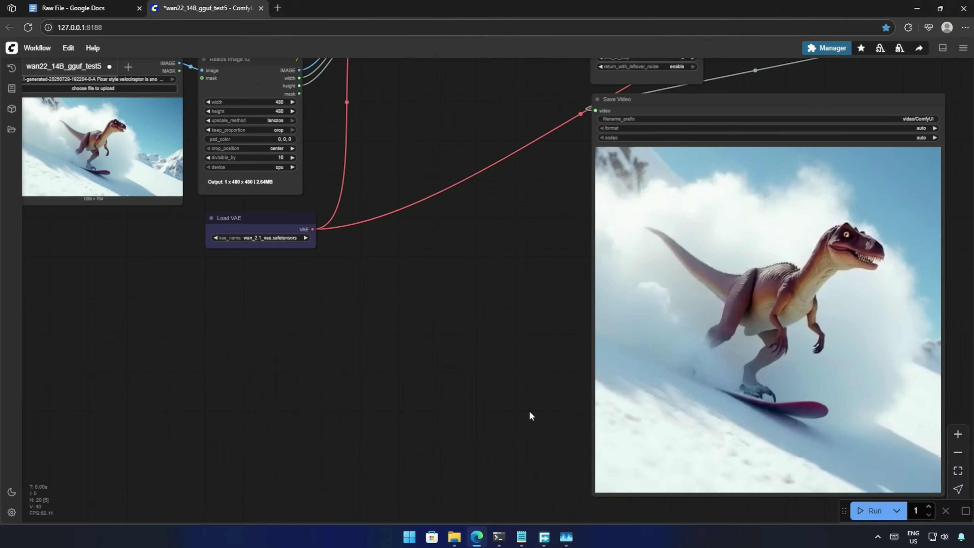
scroll(529, 410, "down", 5)
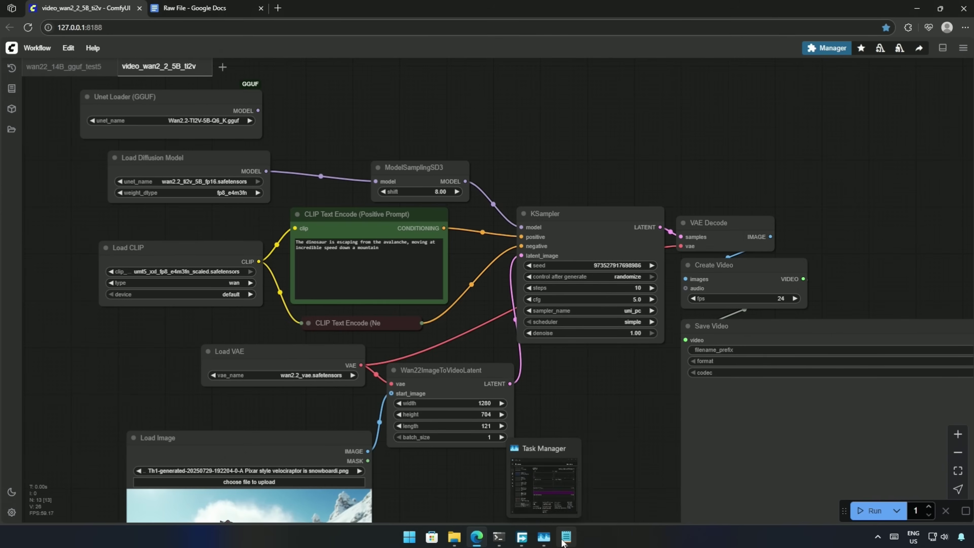
left_click(528, 476)
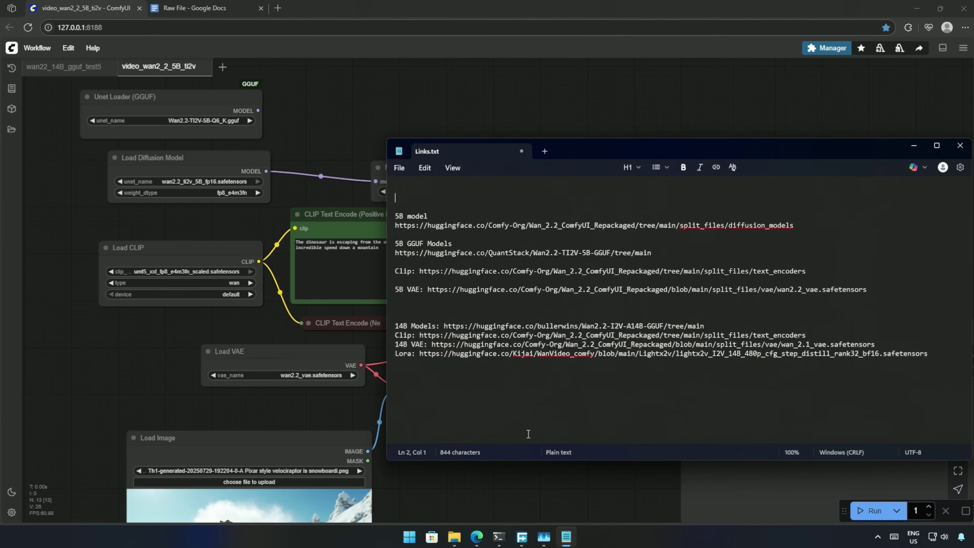
- Highlight the 5B model, GGUF Models, Clip and VAE link lines in Links.txt
triple_click(414, 226)
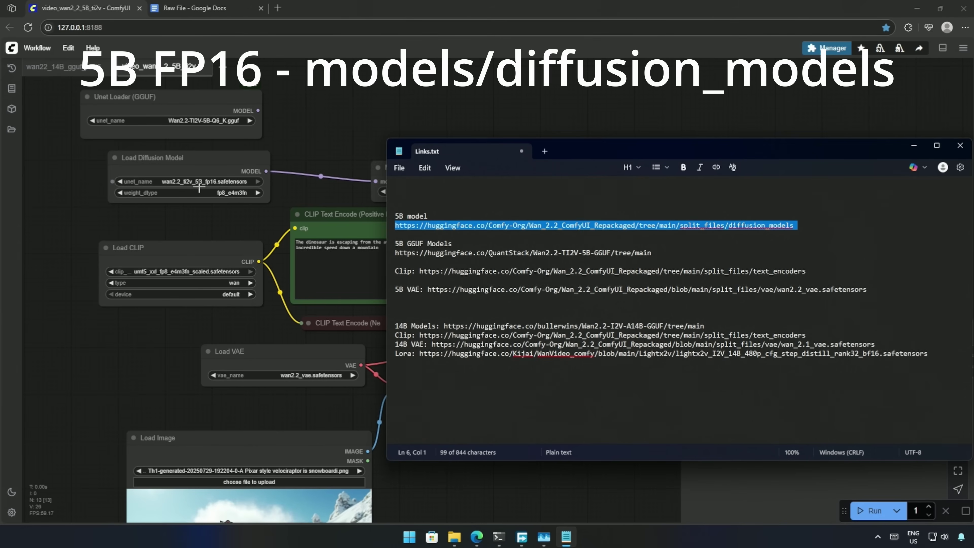
triple_click(431, 254)
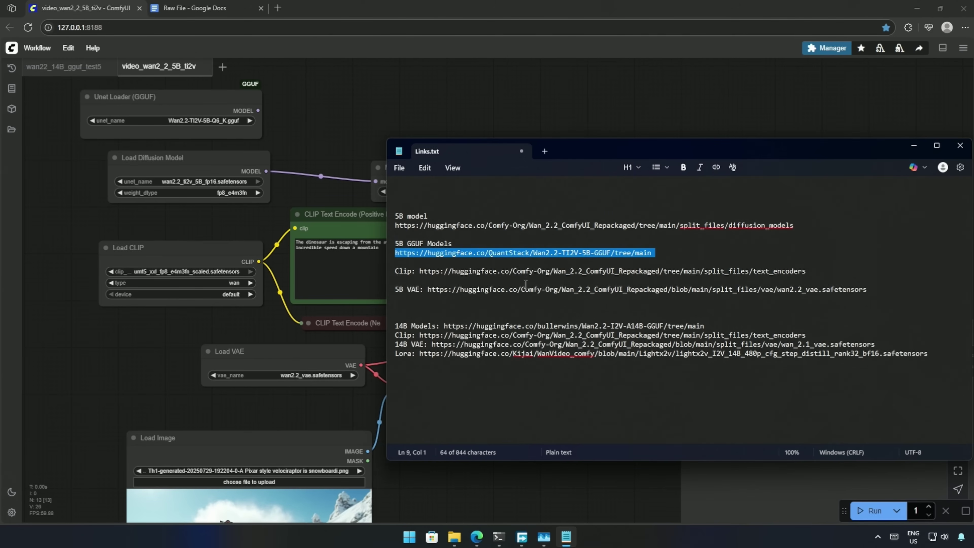
triple_click(522, 272)
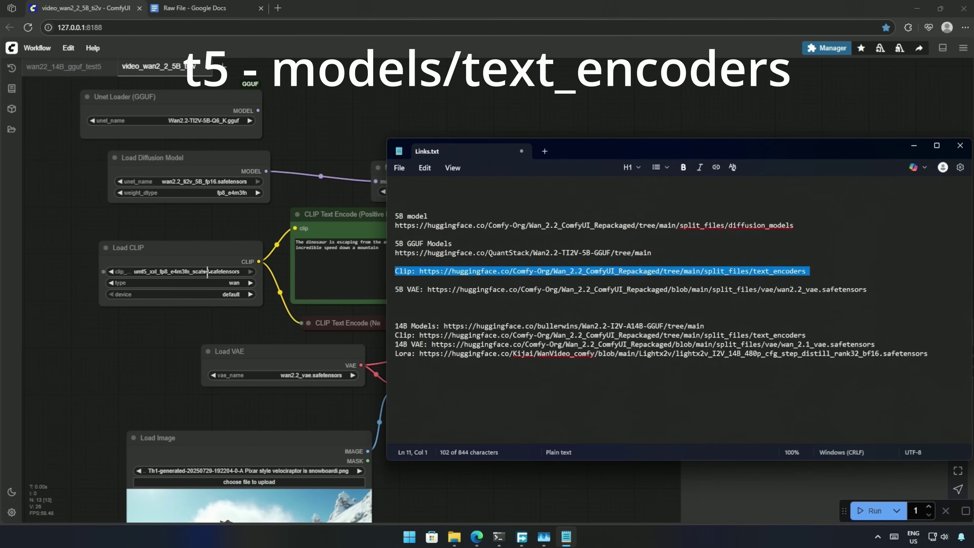
triple_click(496, 290)
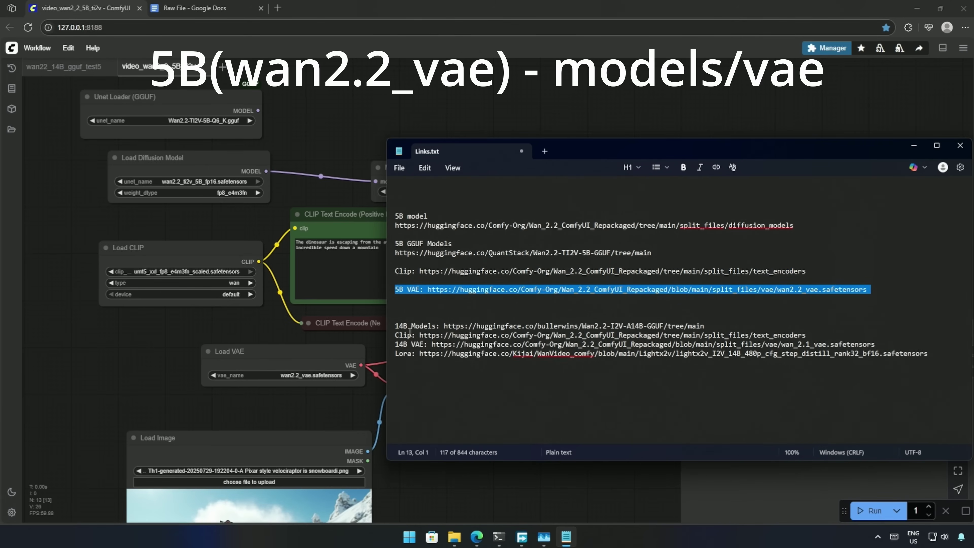
- Clear the link selection and return to the ComfyUI 5B workflow
left_click(443, 305)
left_click(281, 413)
scroll(287, 407, "down", 1)
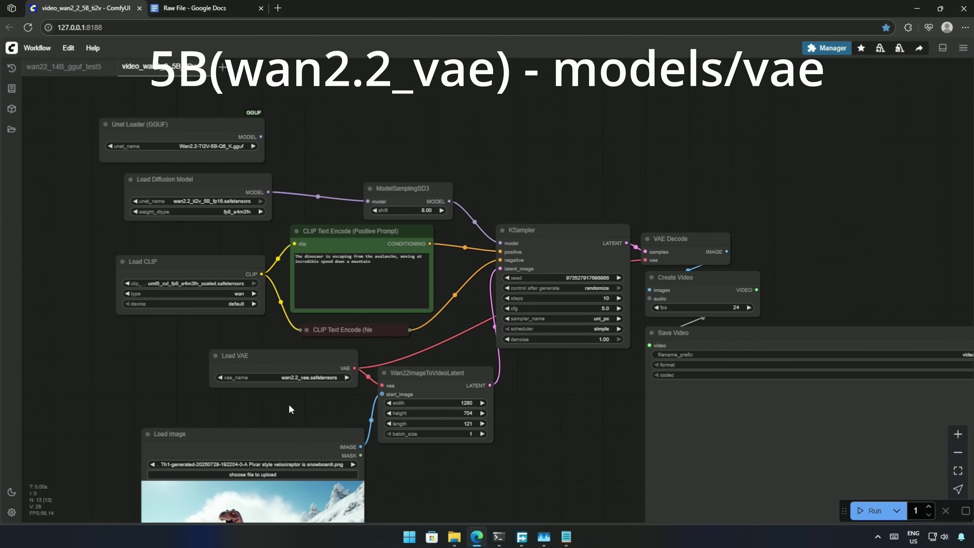
- Switch to the wan22_14B_gguf_test5 workflow and highlight the 14B Models, Clip and VAE links
left_click(64, 66)
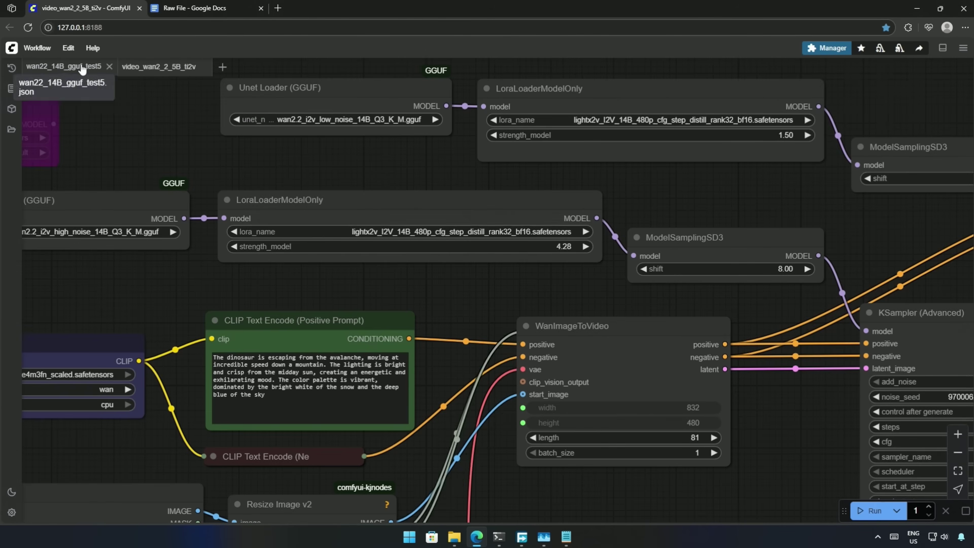
scroll(291, 294, "down", 2)
key("alt+Tab")
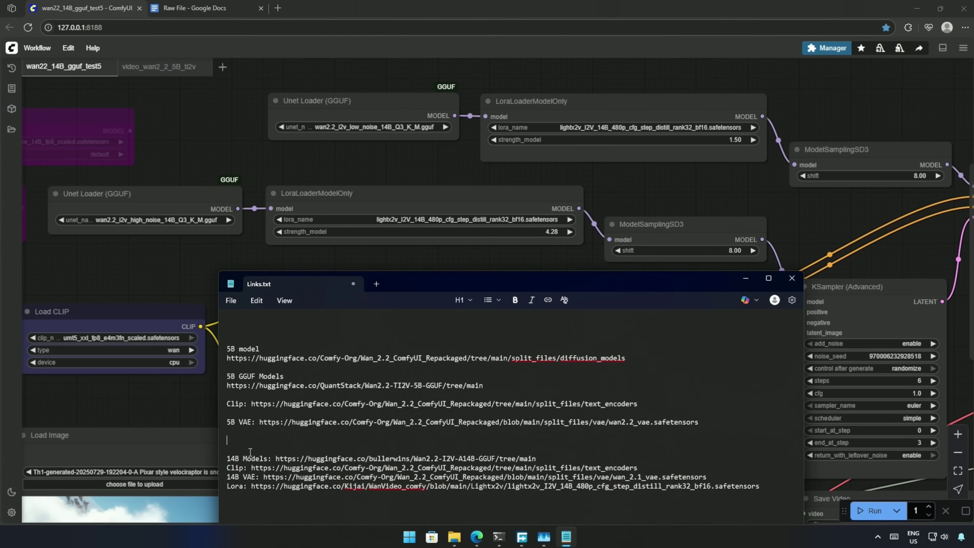
triple_click(248, 458)
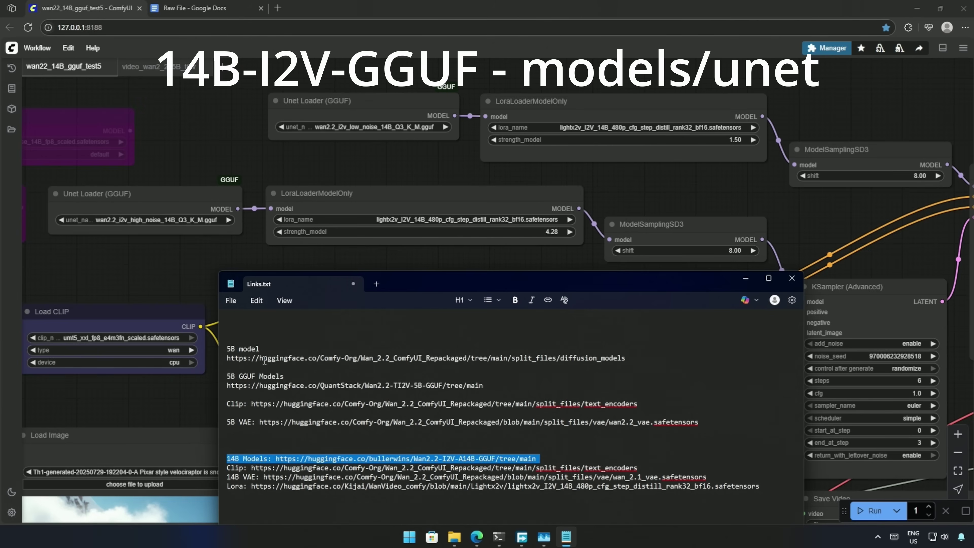
triple_click(308, 469)
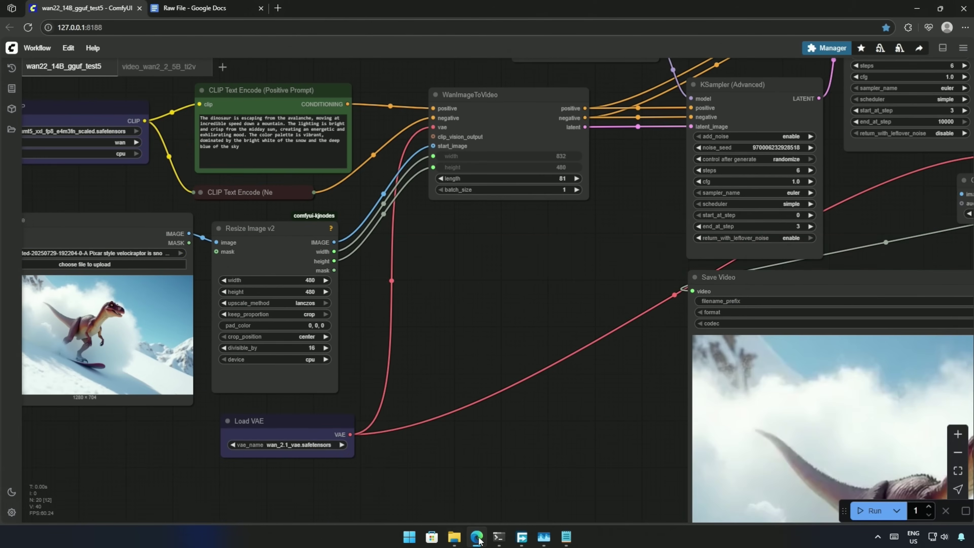
double_click(525, 427)
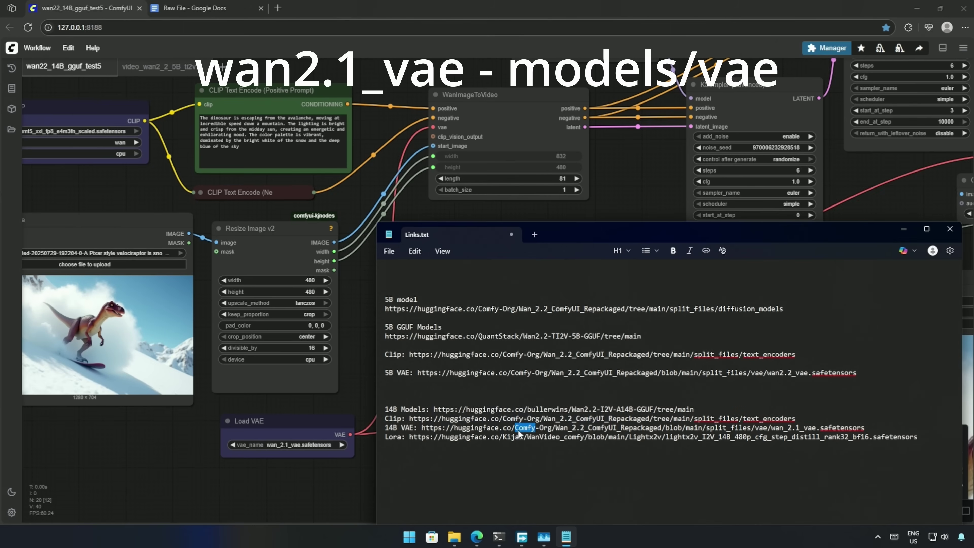
triple_click(519, 429)
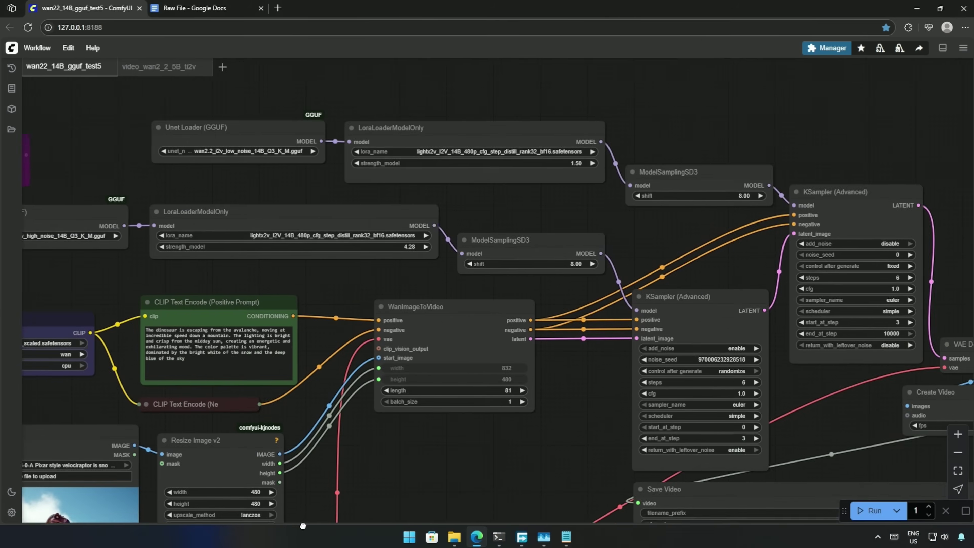
- Locate and select the upper LoraLoaderModelOnly node in the 14B graph
left_click_drag(343, 269, 330, 309)
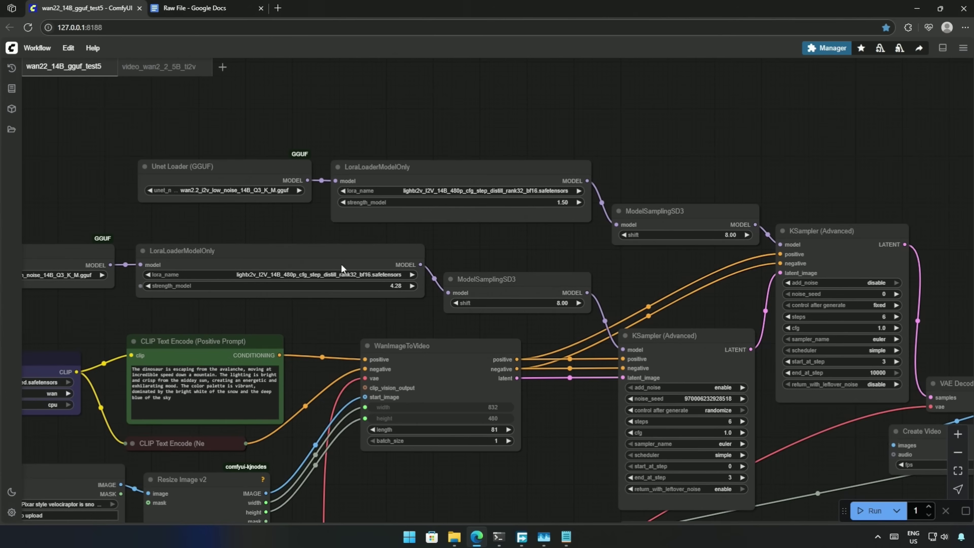
left_click(391, 191)
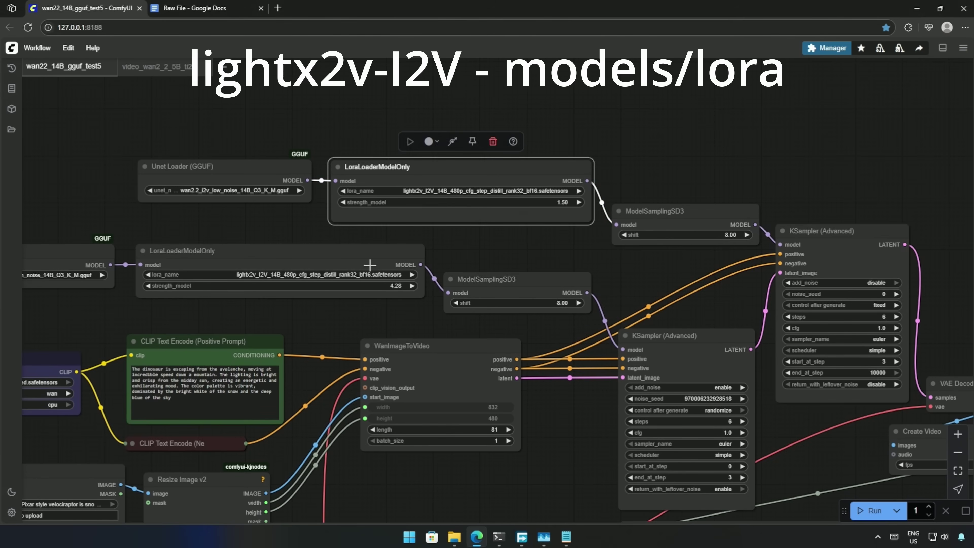
mouse_move(566, 536)
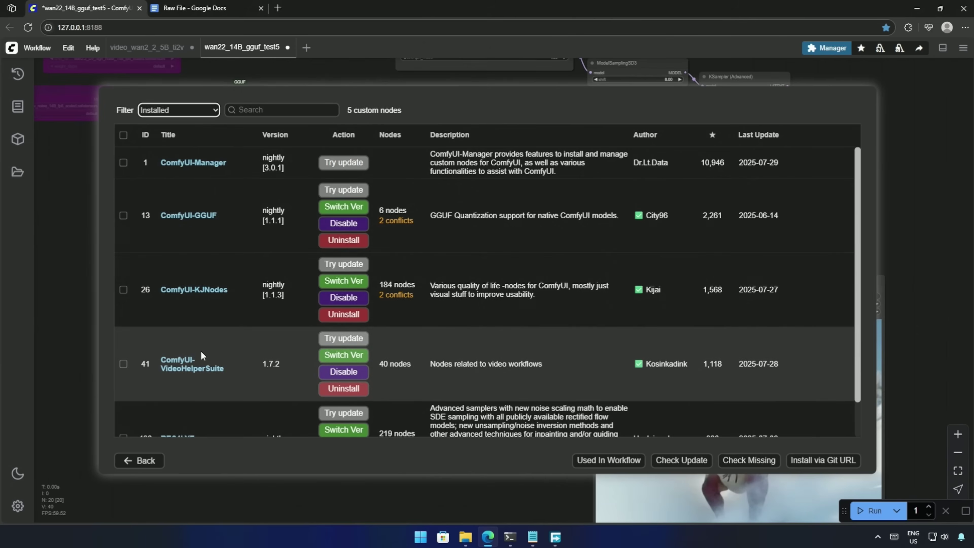
scroll(207, 359, "down", 1)
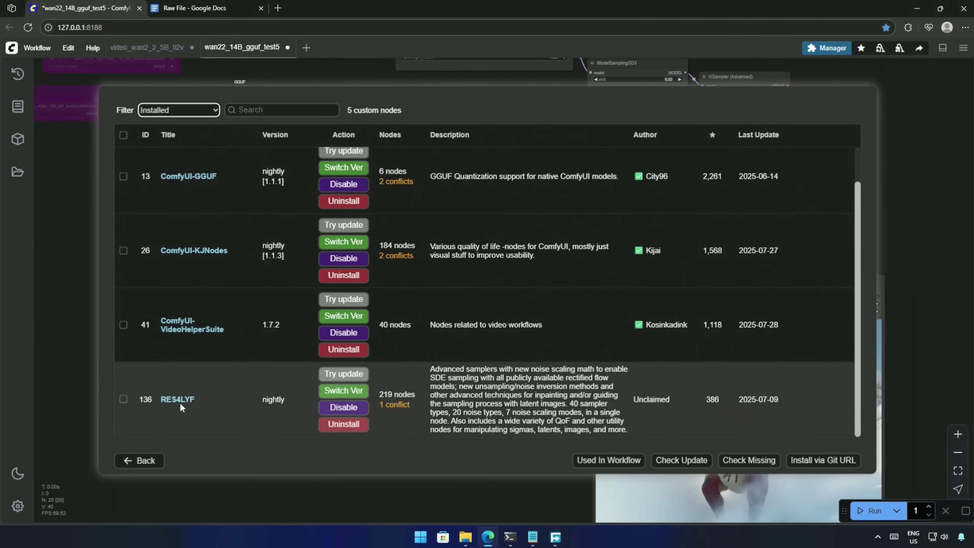
scroll(181, 408, "up", 1)
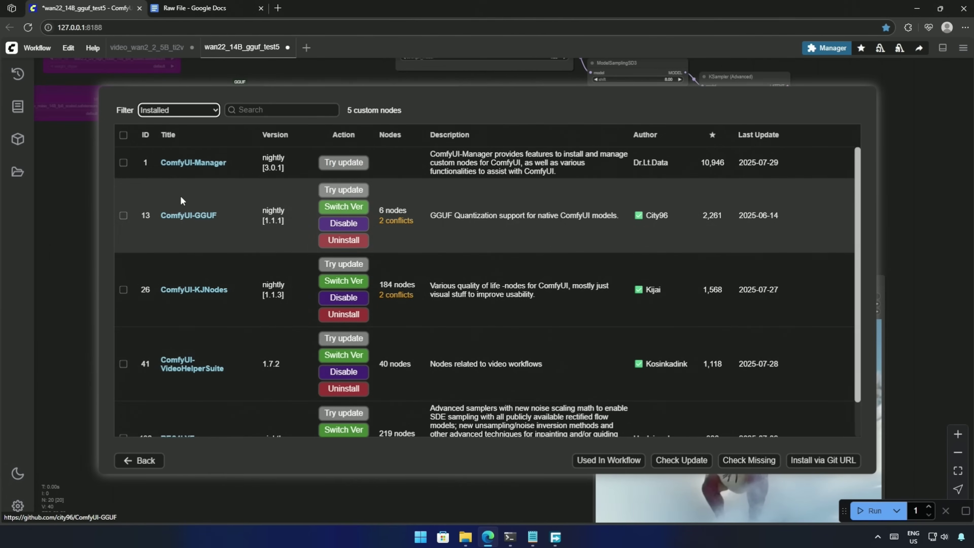
scroll(268, 358, "down", 1)
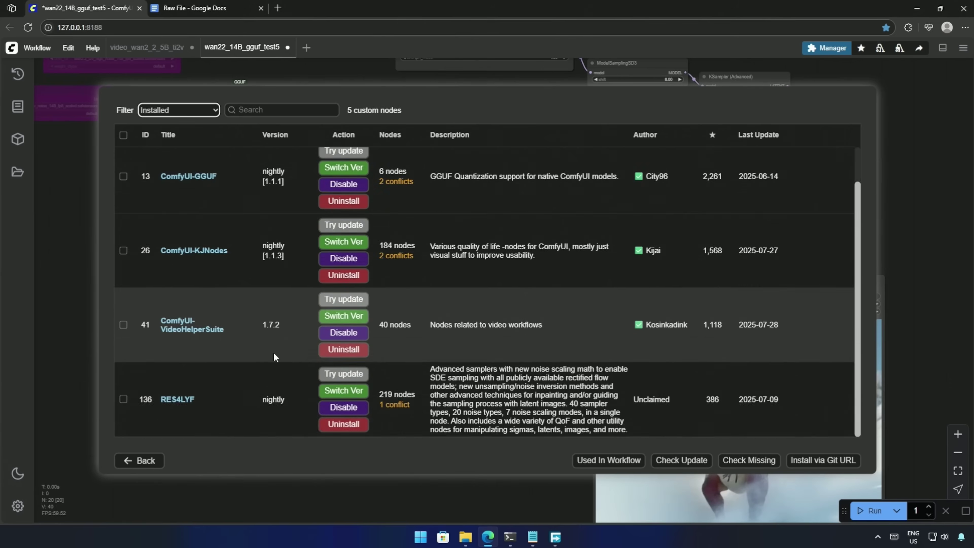